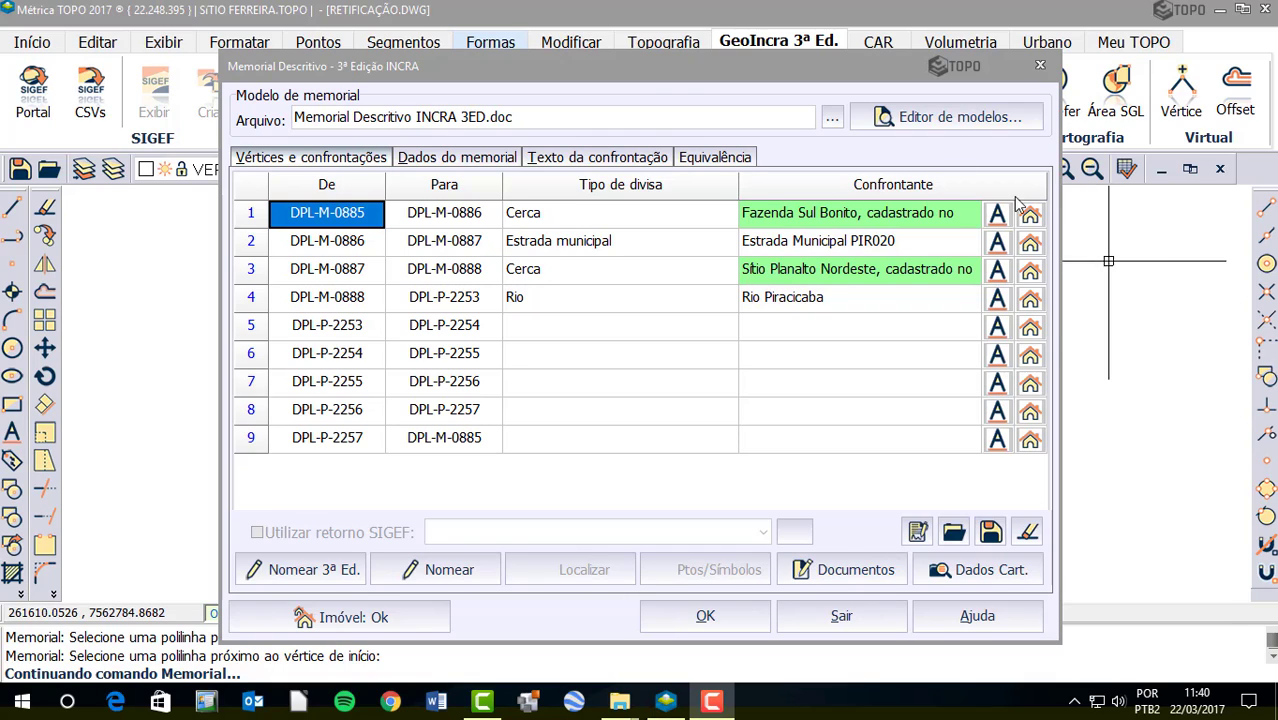
Review the vertex table rows and neighbours, including the Estrada Municipal PIR020 confrontante.
left_click(623, 79)
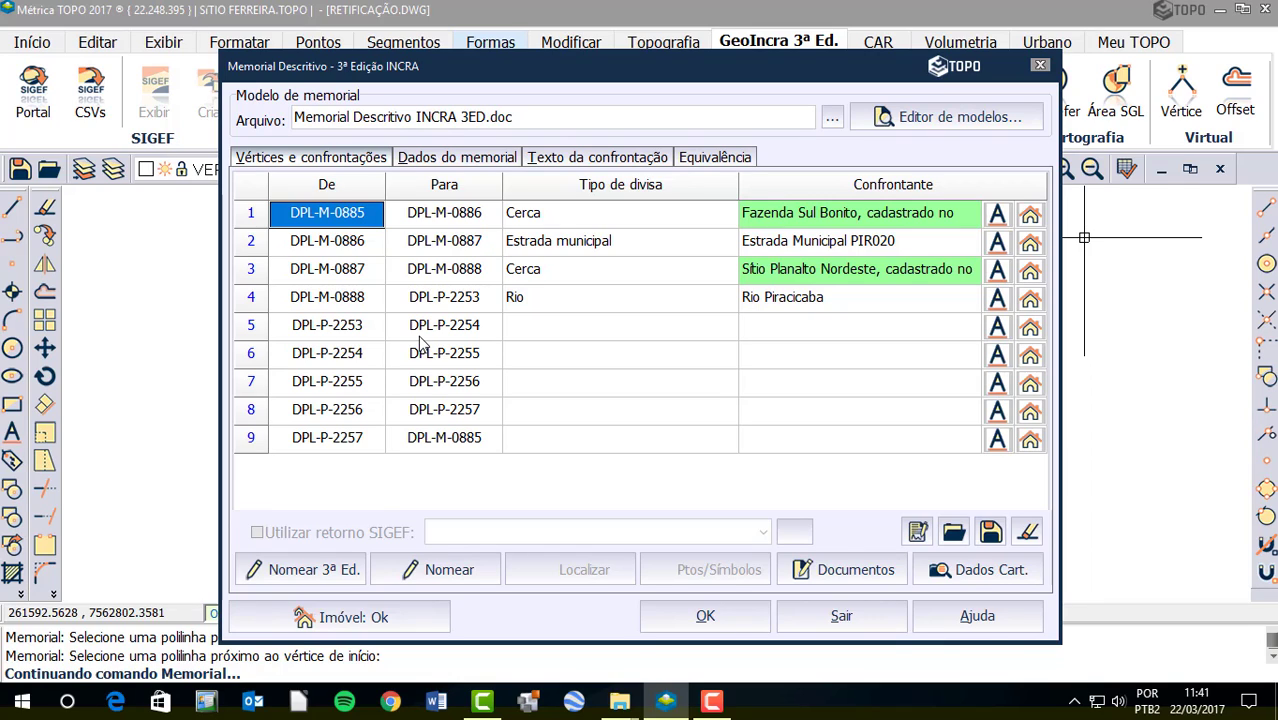
left_click(341, 220)
left_click(632, 272)
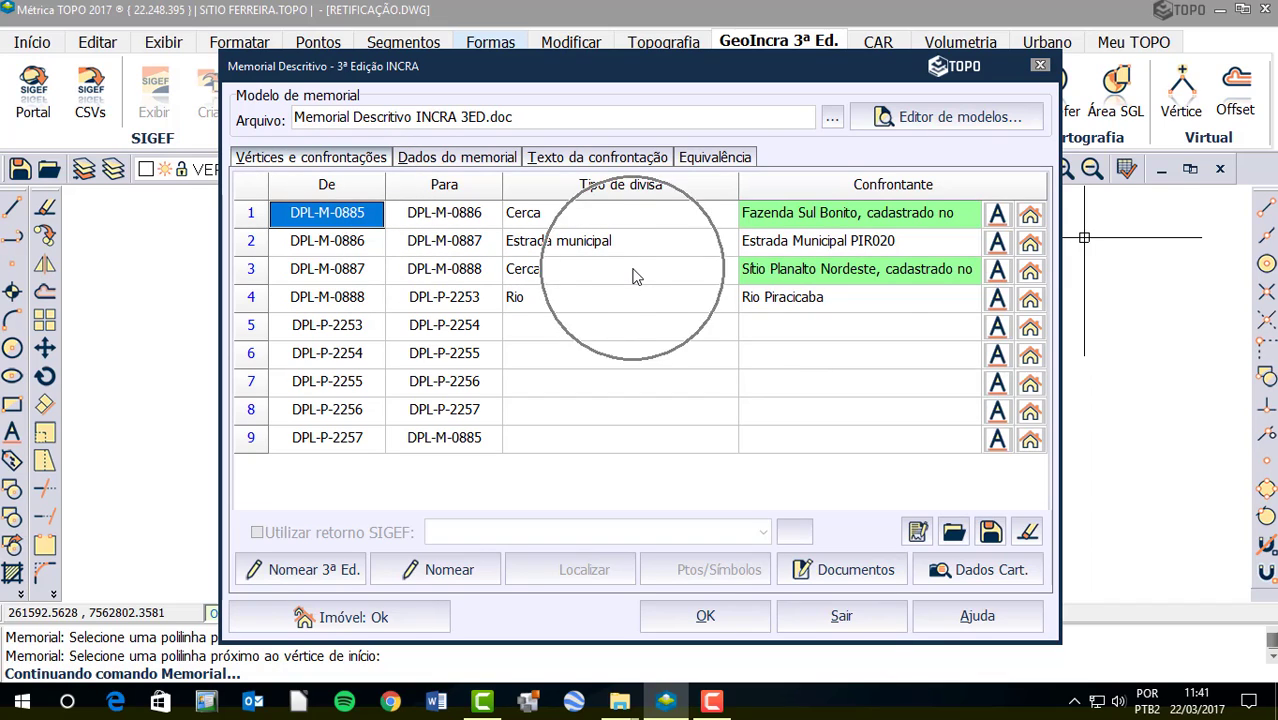
left_click(868, 272)
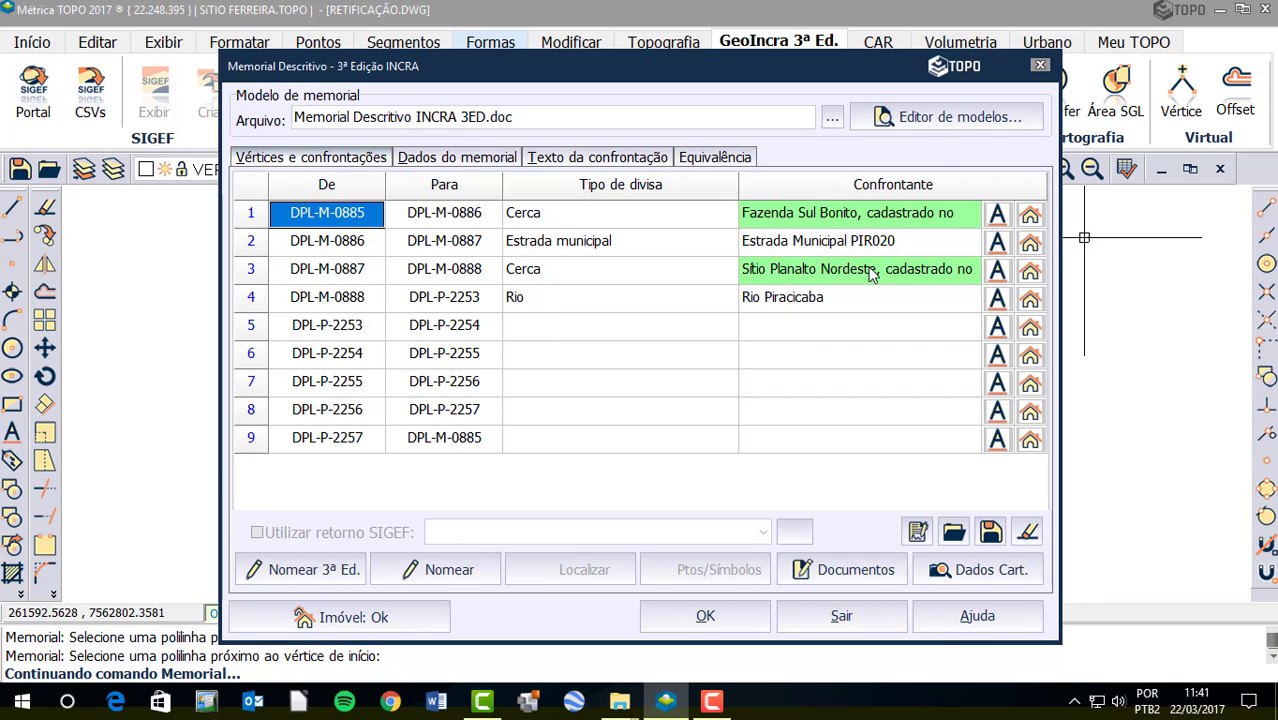
left_click(871, 274)
left_click(845, 230)
left_click(326, 628)
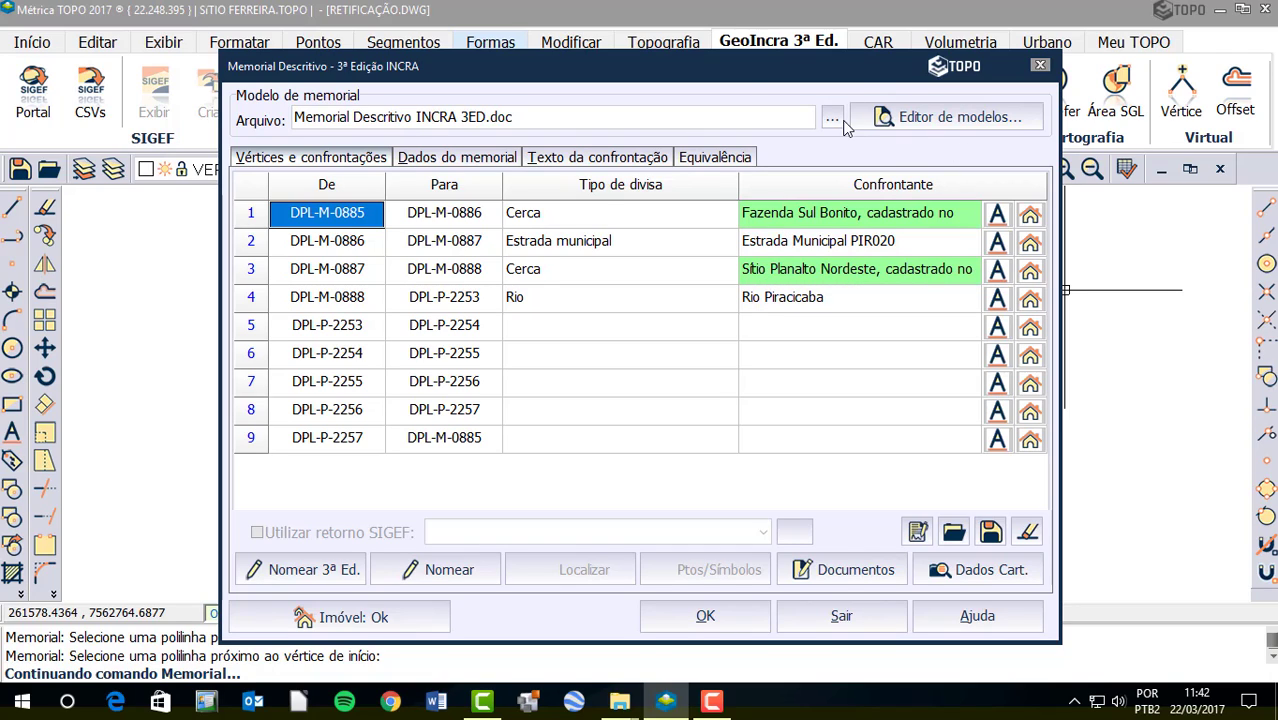
Select 'Memorial Descritivo INCRA 3ED com Assinaturas' as the memorial model file.
left_click(834, 118)
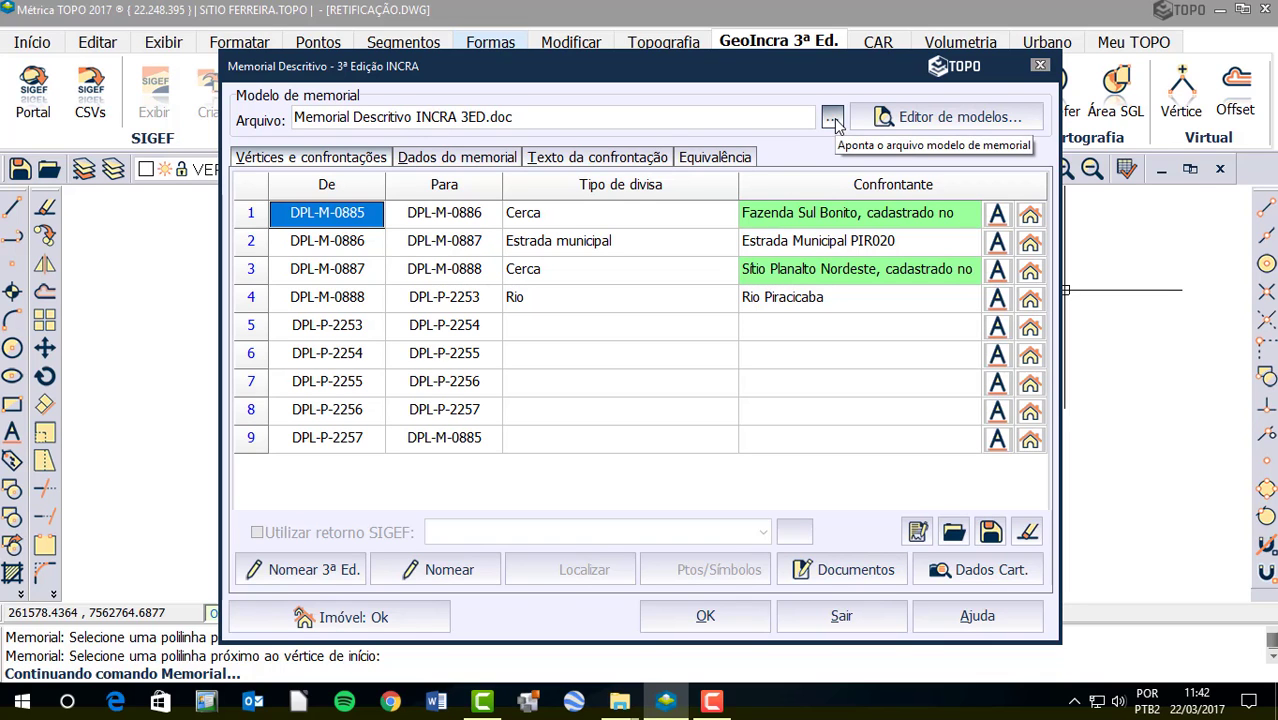
left_click(834, 118)
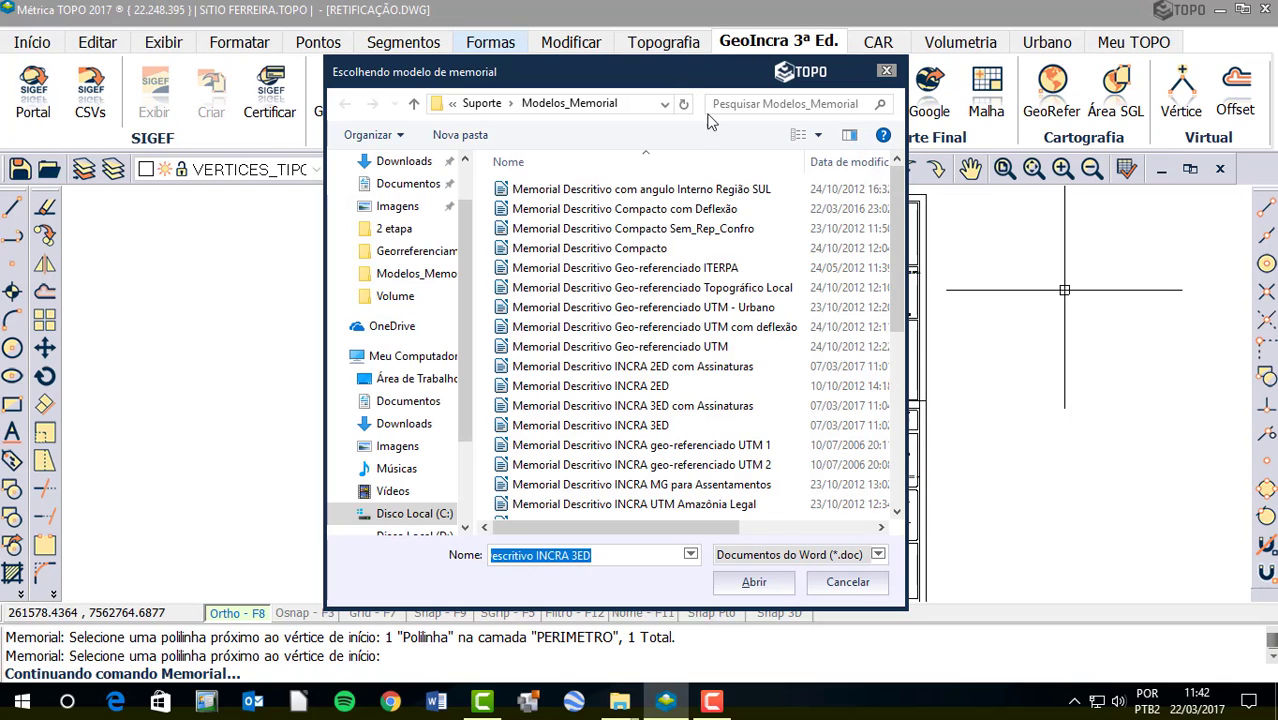
scroll(897, 205, "down", 1)
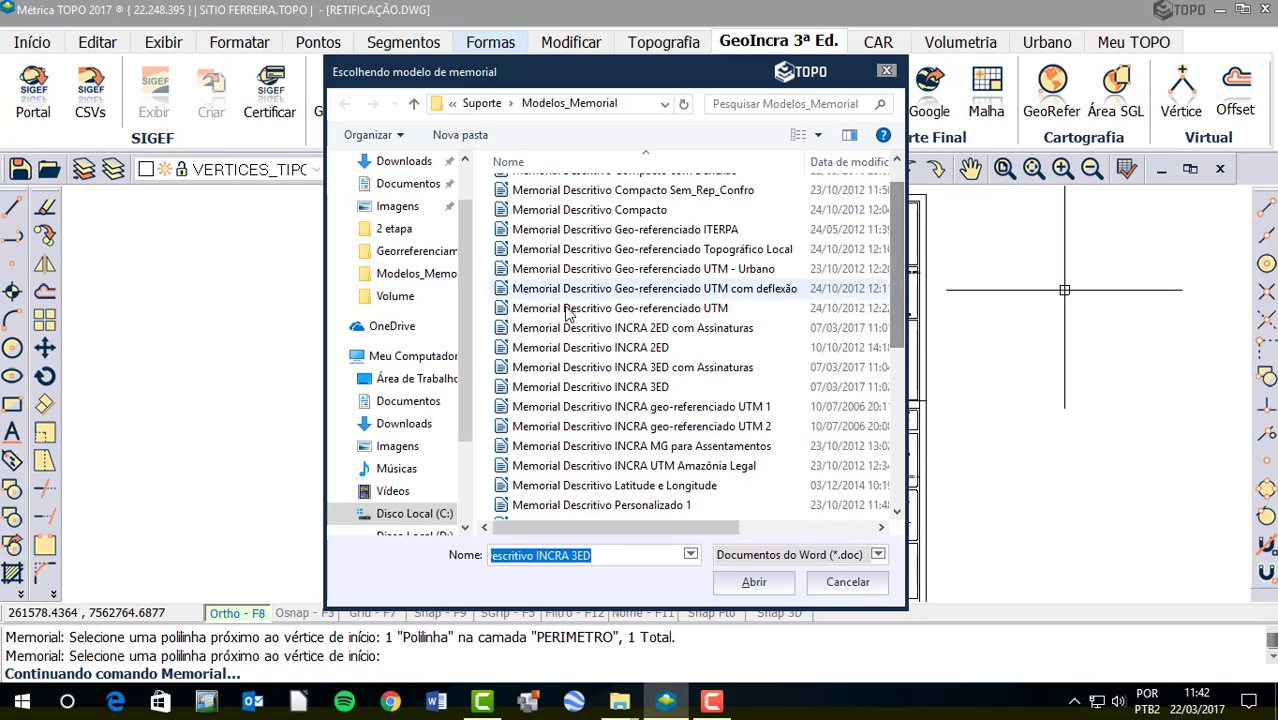
left_click(518, 372)
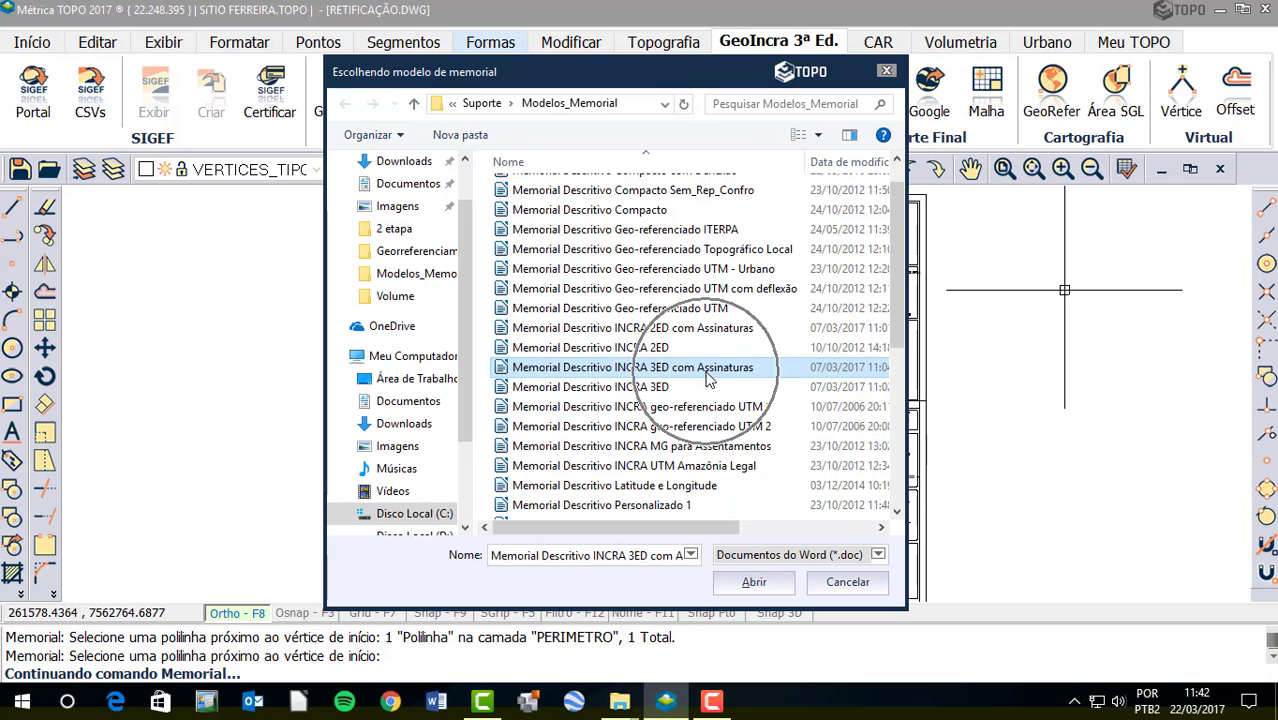
left_click(752, 583)
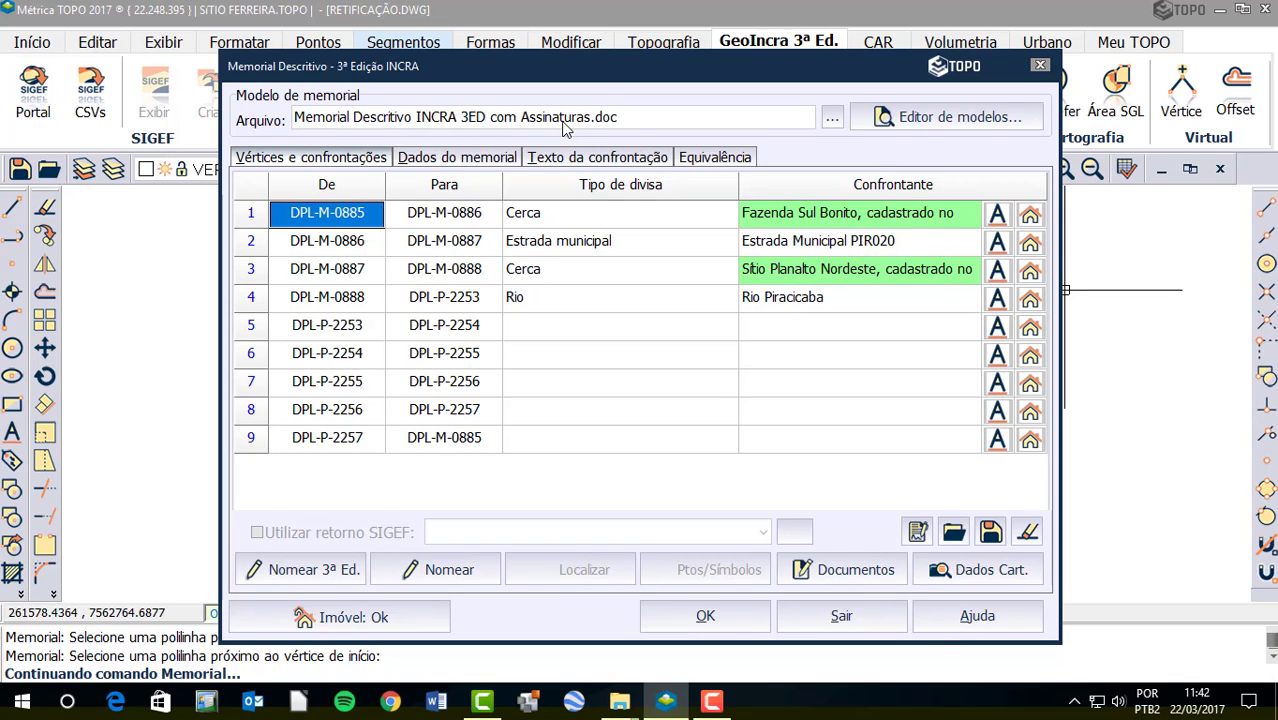
Open the template in the model editor and inspect the technical manager and PROPRIETÁRIOS #PROPASSINATURA blocks.
left_click(938, 122)
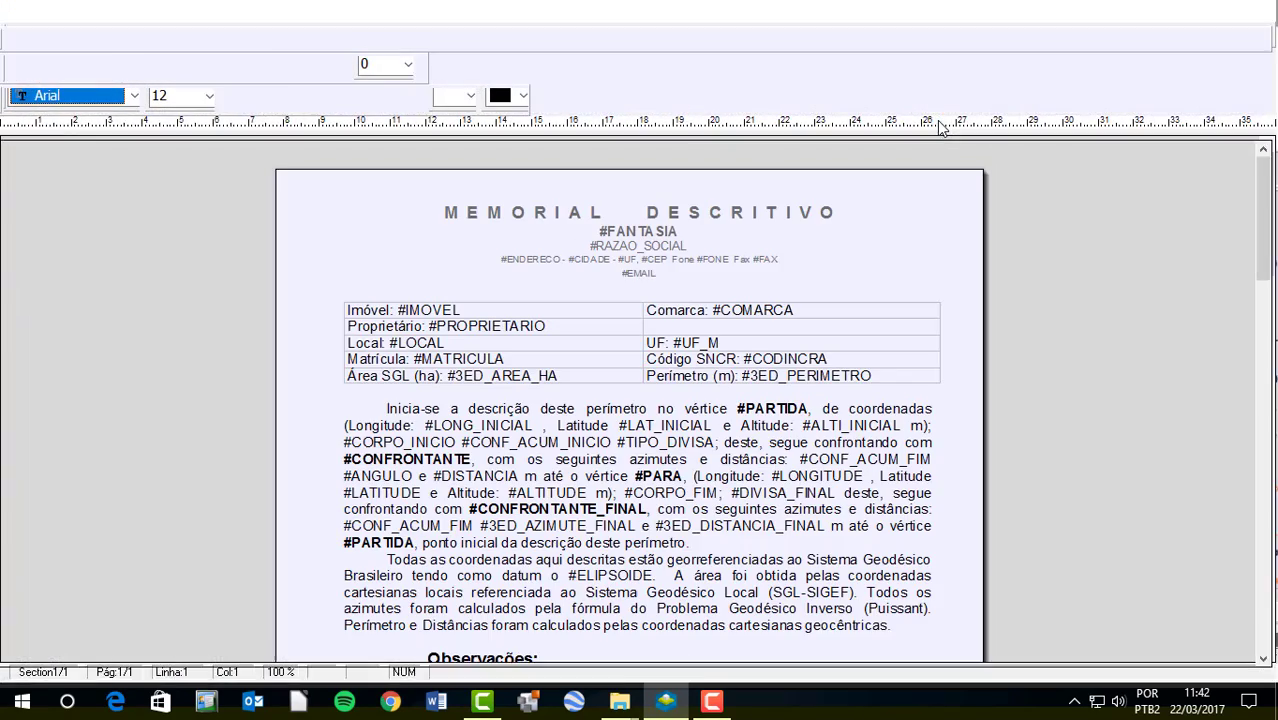
scroll(415, 280, "down", 3)
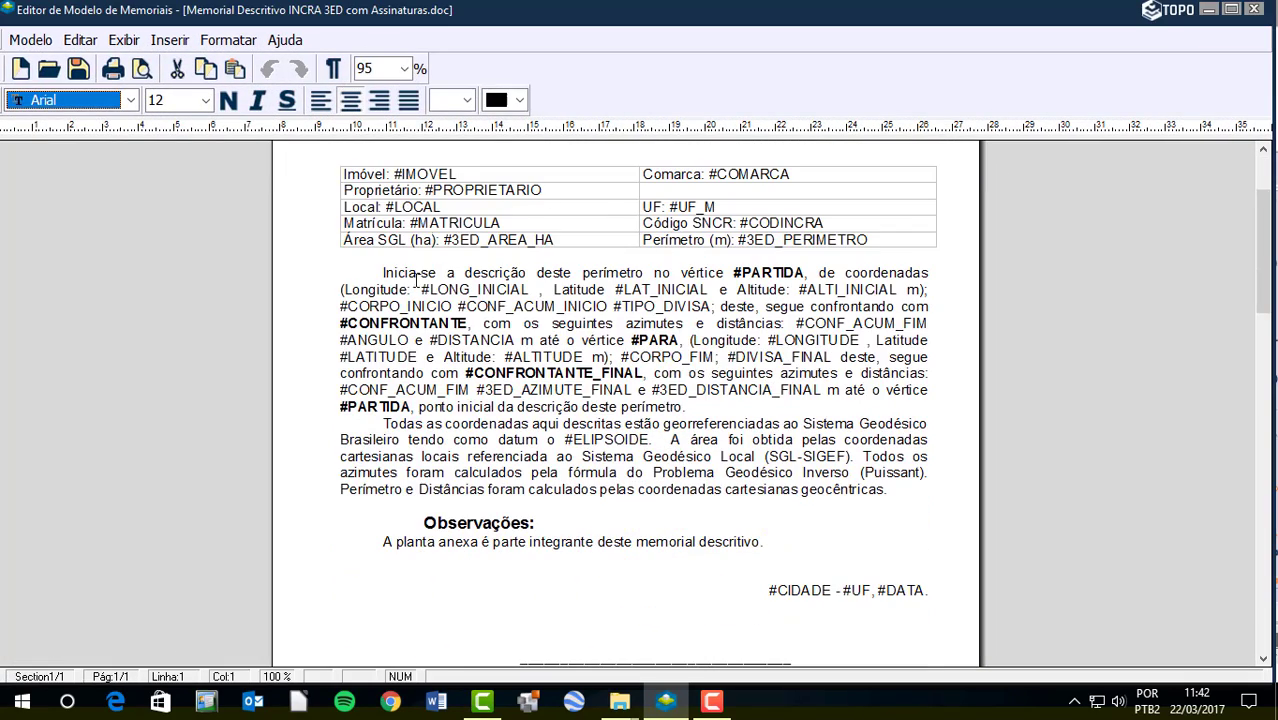
scroll(467, 334, "down", 3)
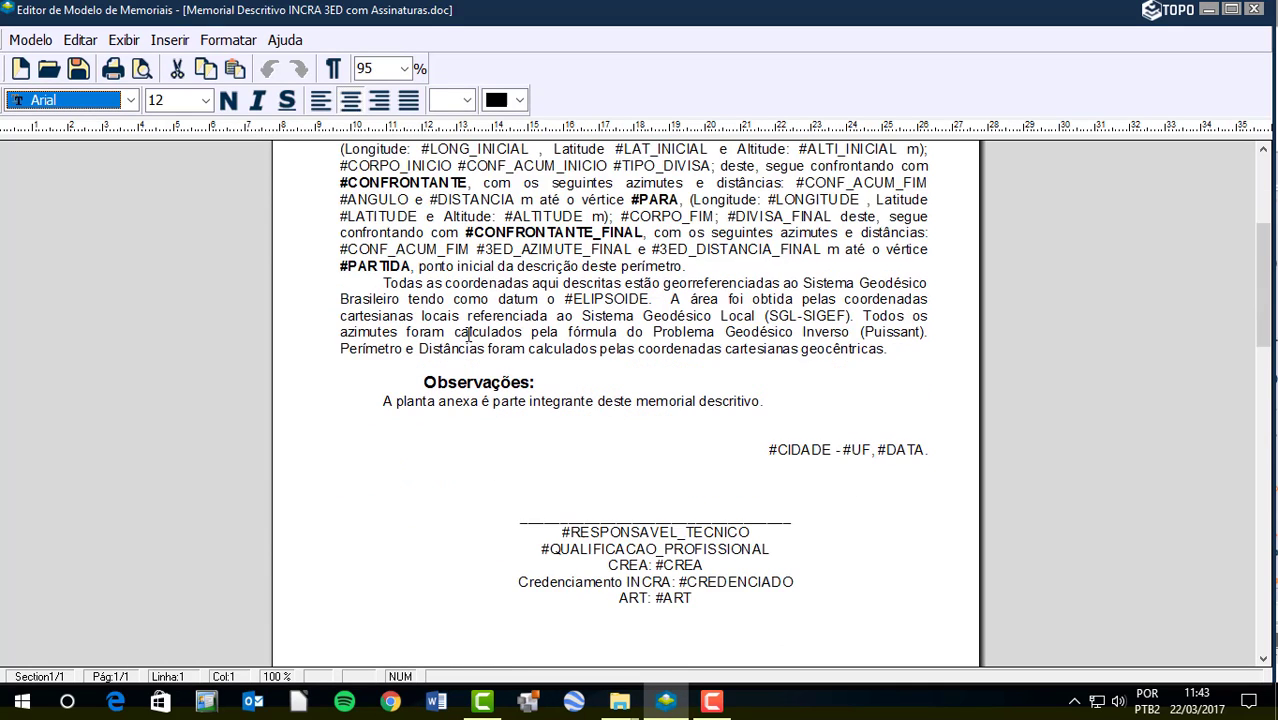
scroll(467, 334, "down", 2)
scroll(467, 334, "down", 1)
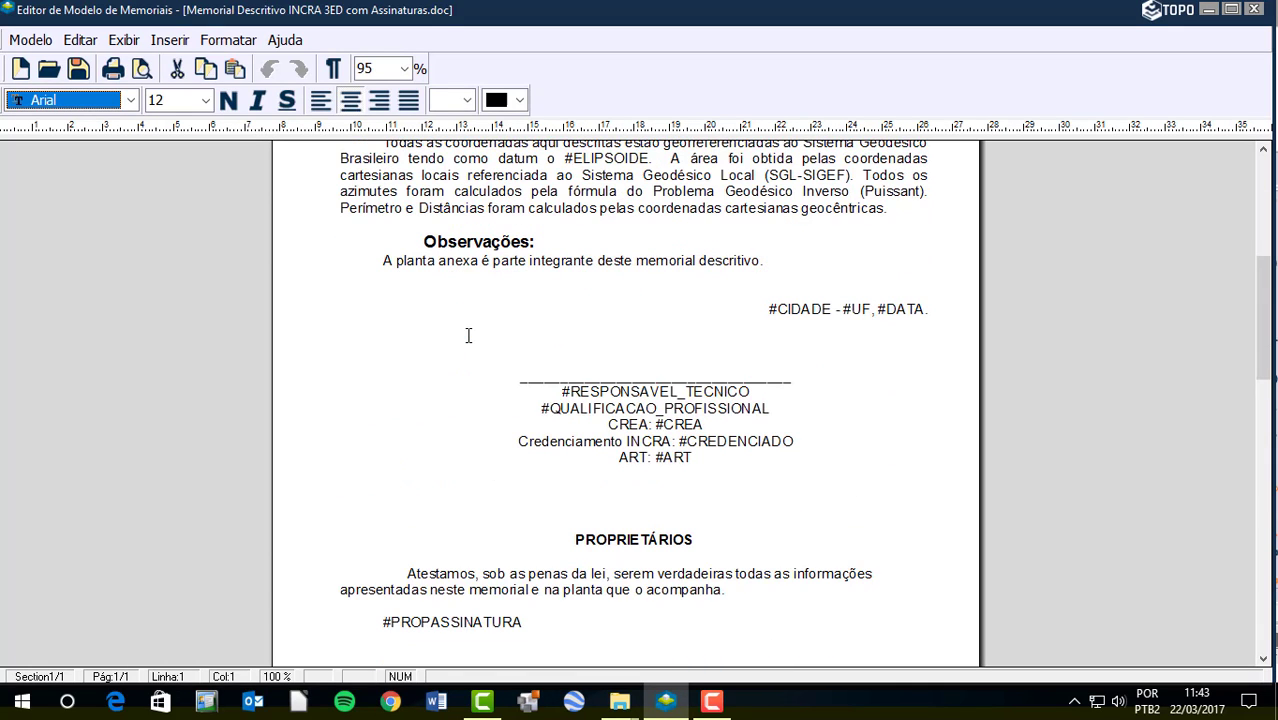
left_click(668, 420)
scroll(668, 420, "down", 3)
scroll(668, 420, "down", 3)
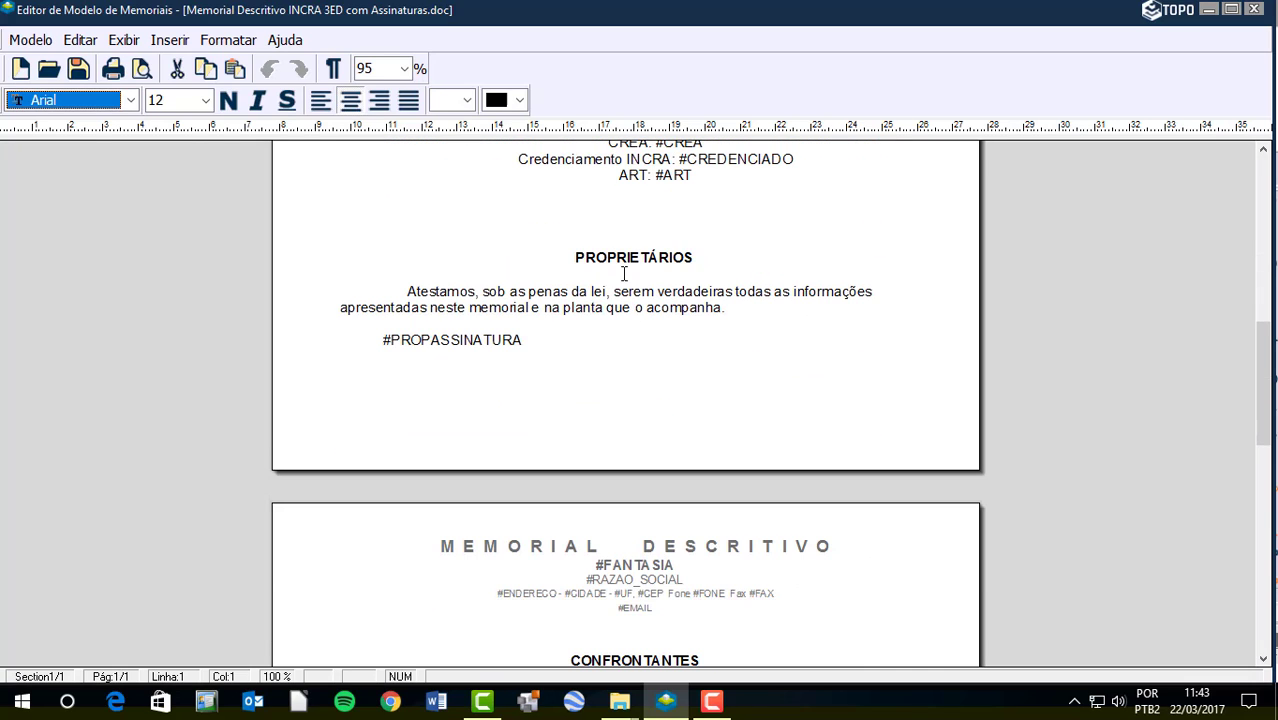
left_click(624, 272)
left_click(626, 270)
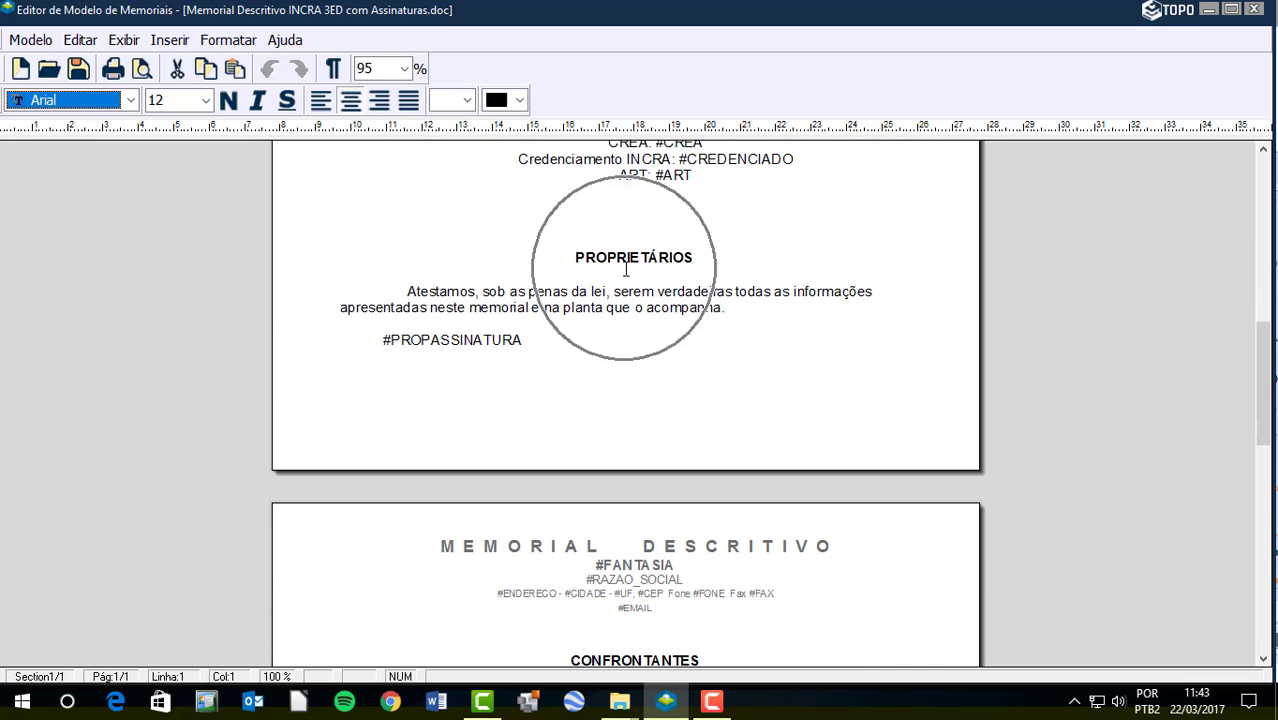
left_click(443, 340)
left_click(443, 340)
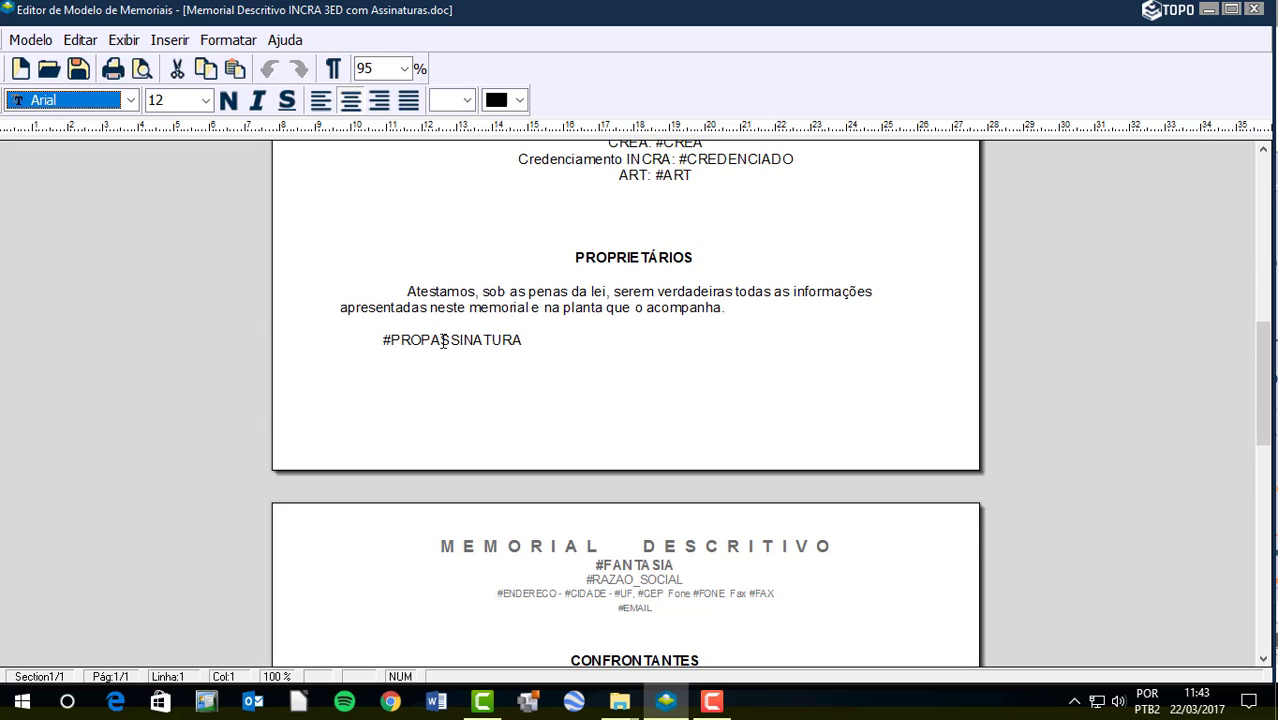
Inspect the CONFRONTANTES #CONFROASSINATURA placeholder and highlight the Atestamos and Concordamos statements.
scroll(443, 340, "down", 6)
left_click(631, 383)
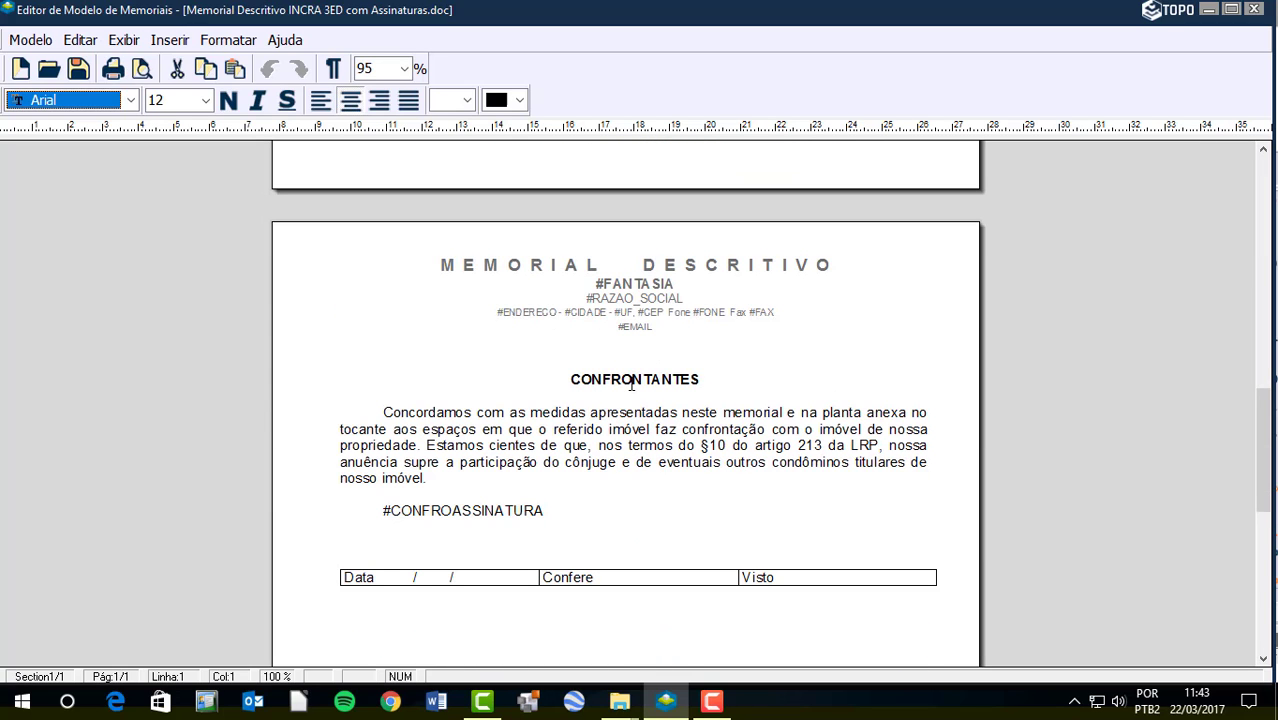
left_click(631, 383)
left_click(461, 510)
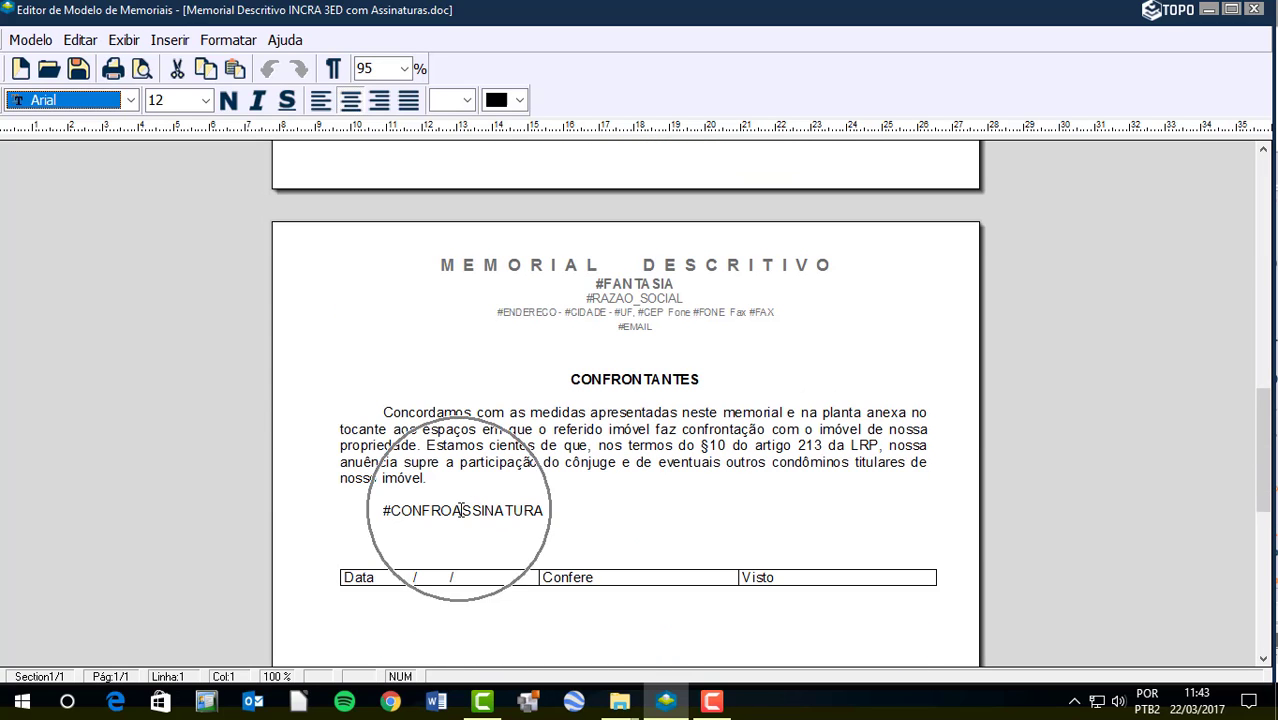
scroll(460, 508, "up", 3)
scroll(460, 508, "up", 3)
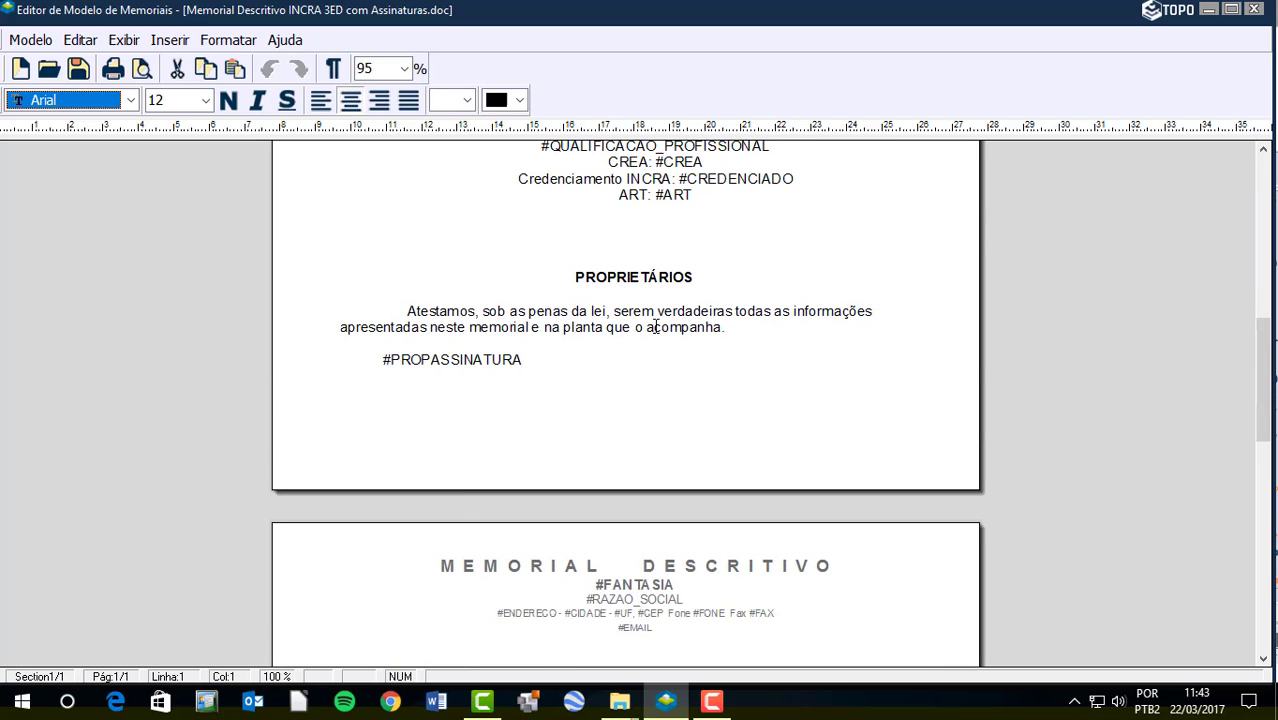
left_click_drag(392, 310, 727, 328)
scroll(730, 328, "down", 3)
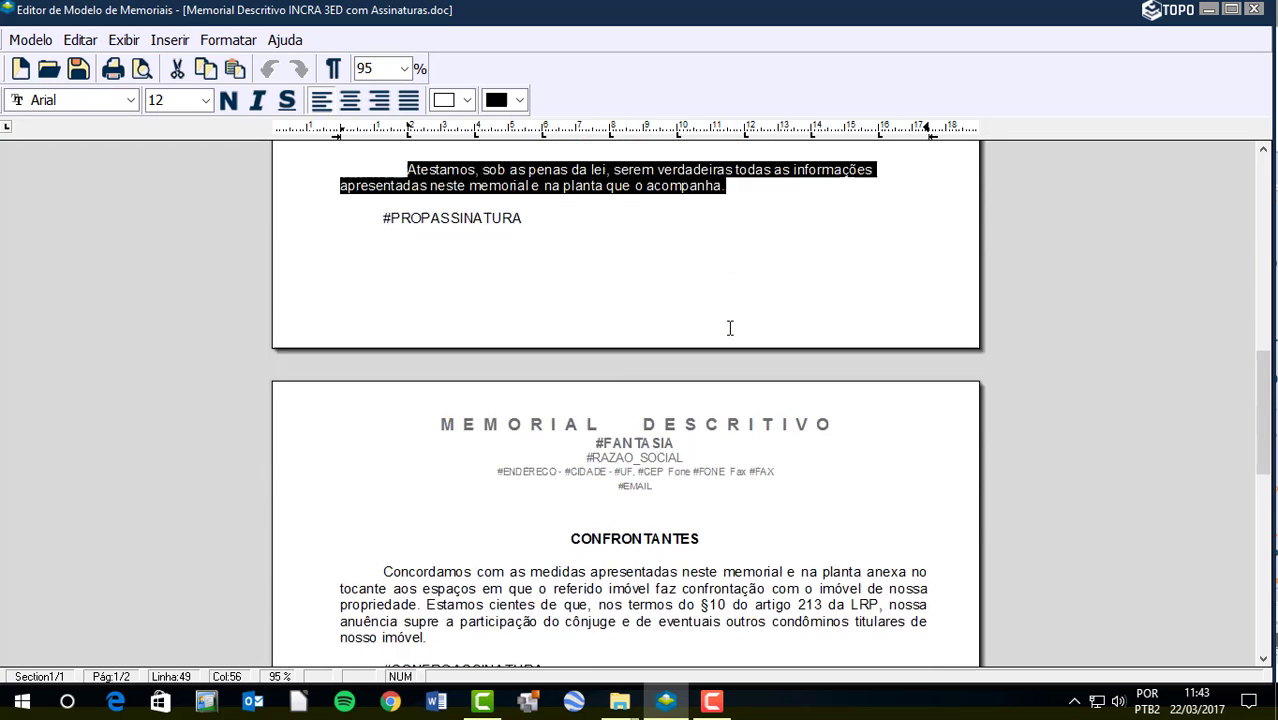
scroll(730, 328, "down", 4)
left_click_drag(383, 361, 437, 427)
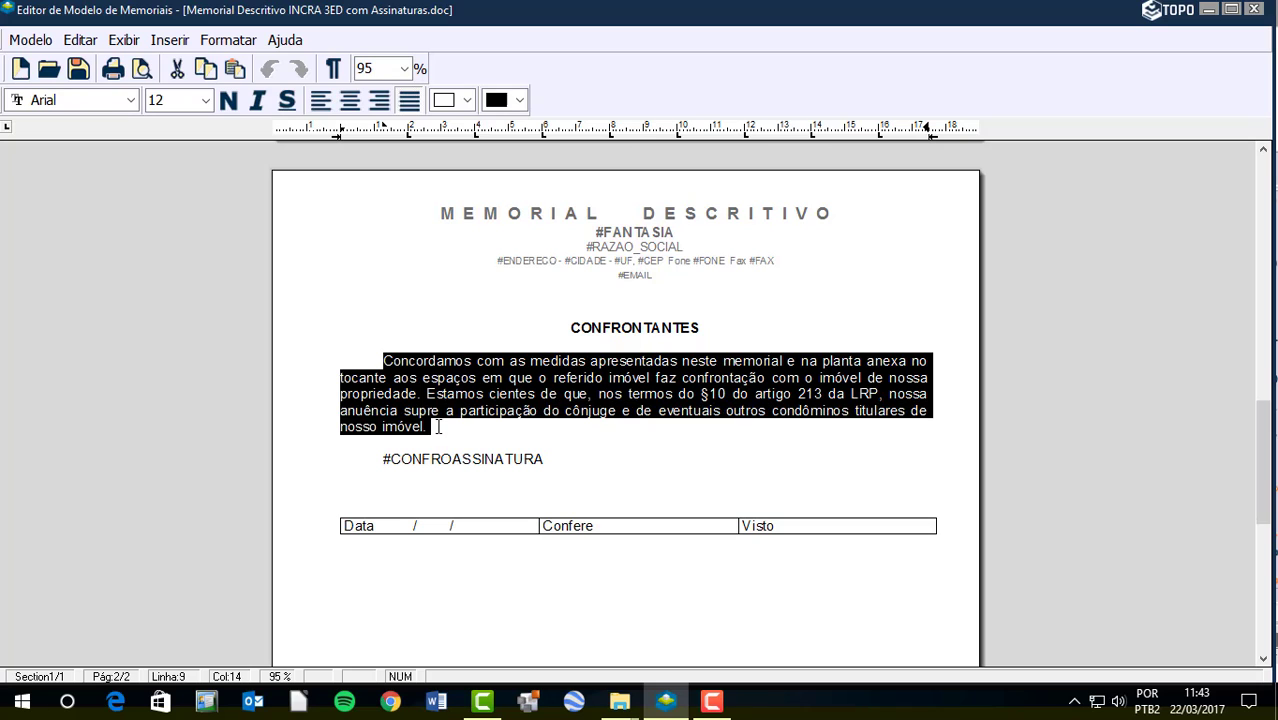
scroll(437, 427, "up", 8)
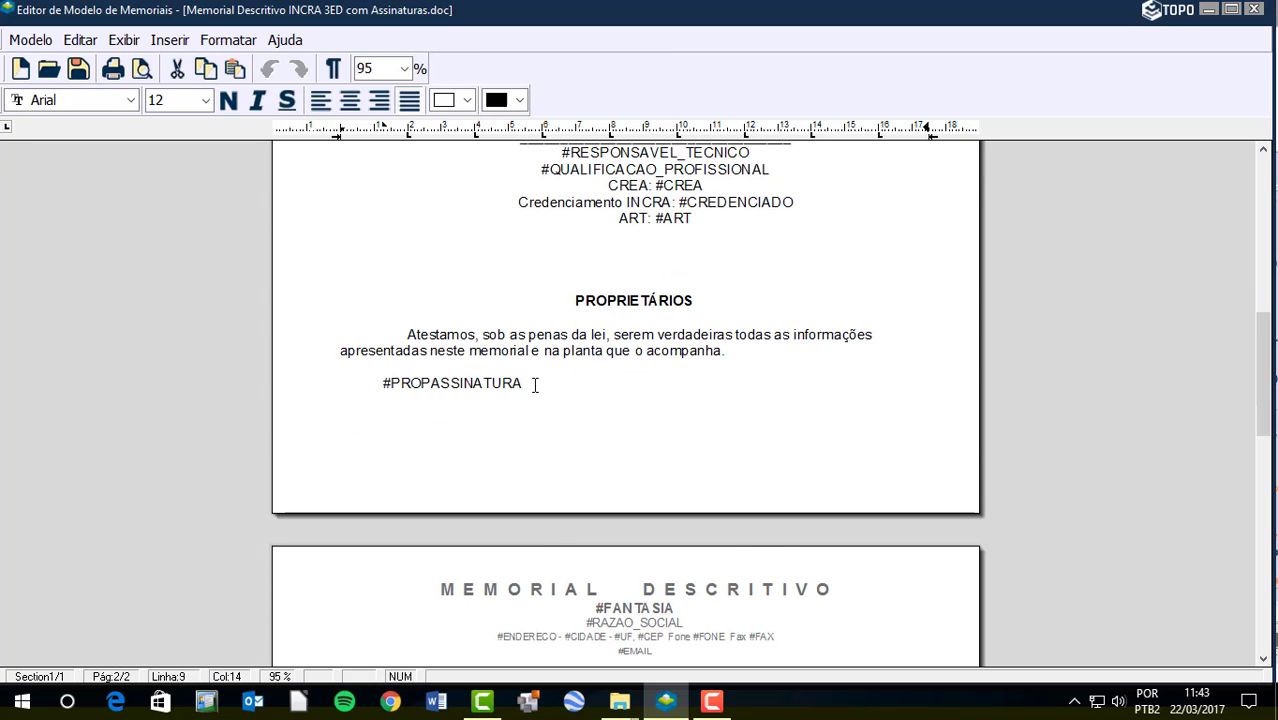
left_click_drag(533, 382, 378, 384)
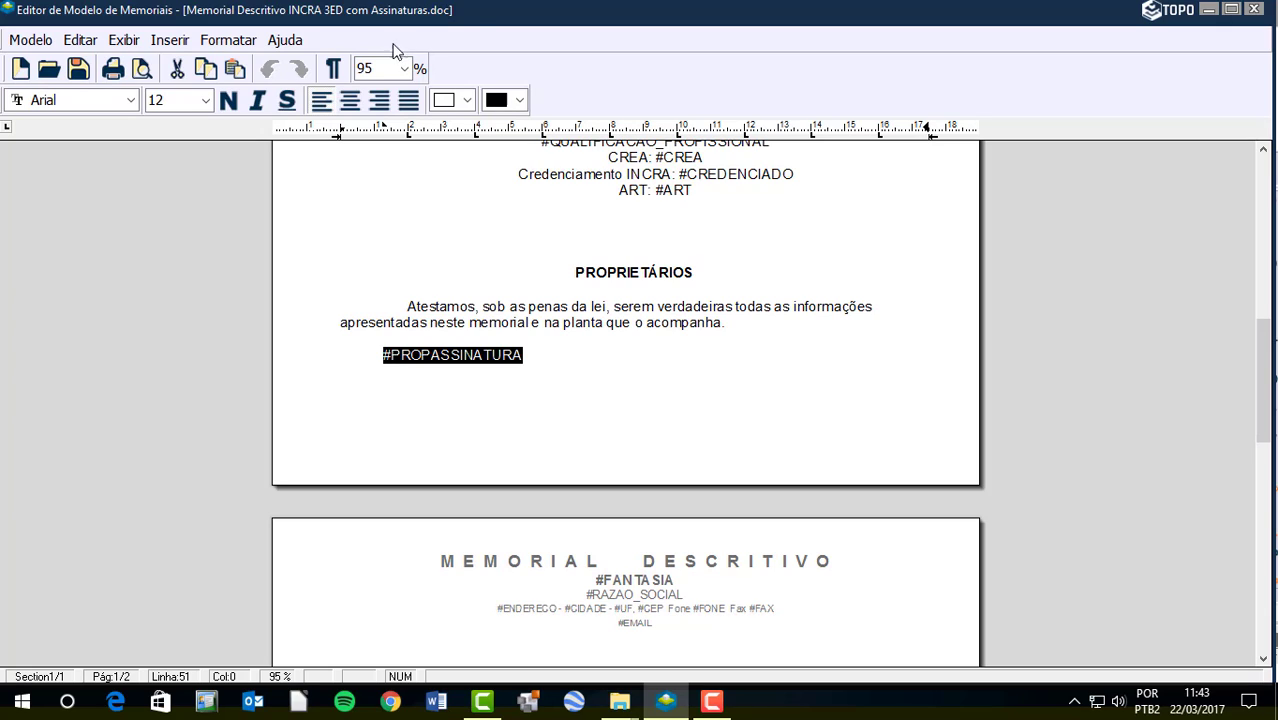
Close the template editor and accept the Memorial Descritivo dialog with the signature template.
left_click(1253, 9)
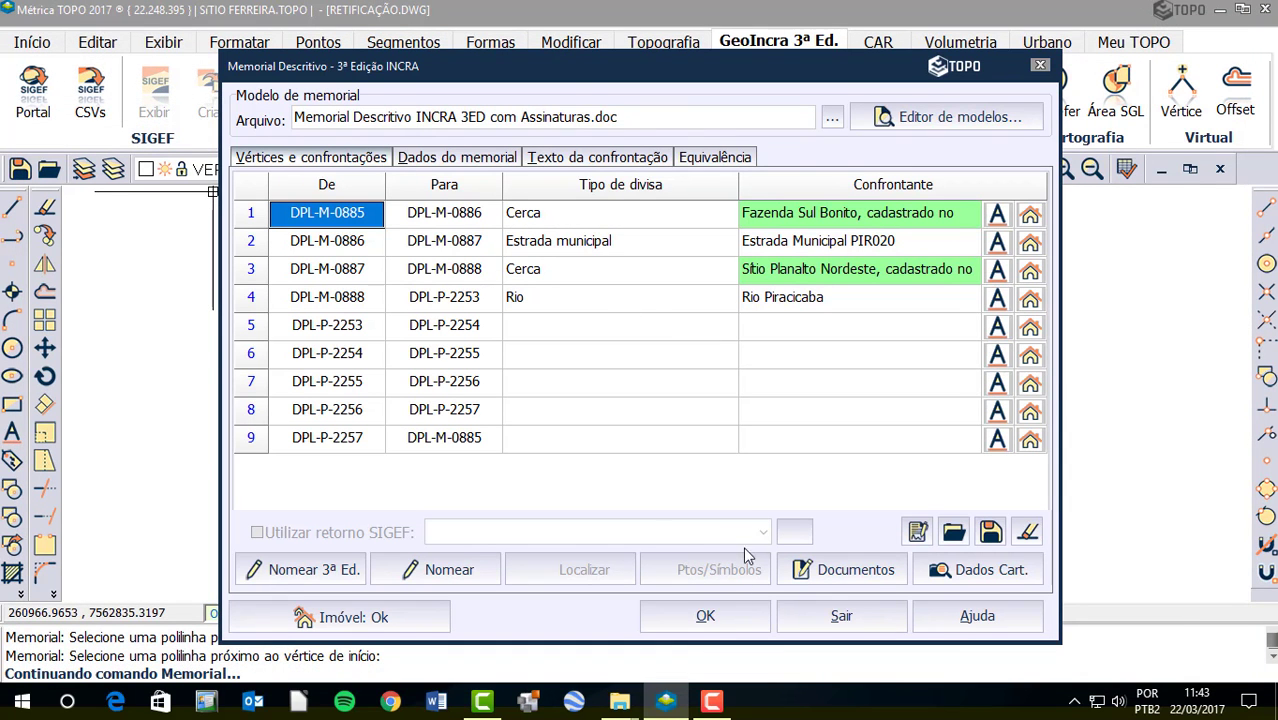
left_click(705, 617)
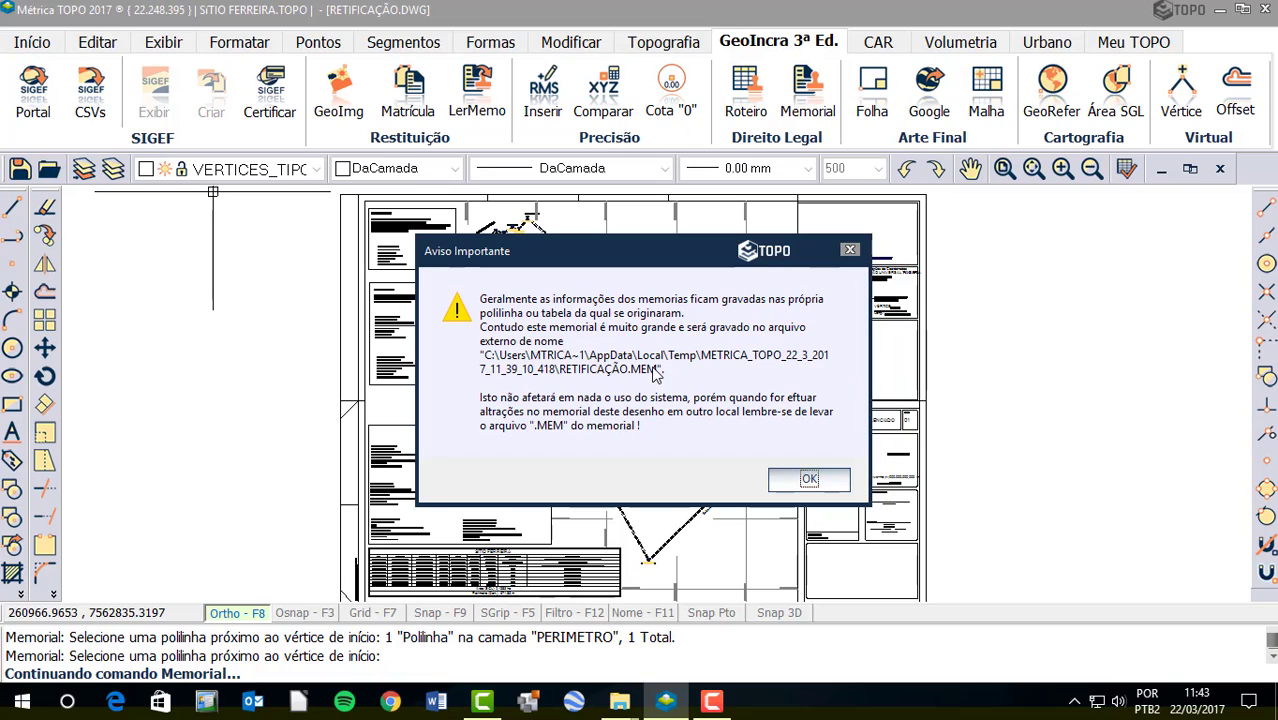
Acknowledge the RETIFICAÇÃO.MEM external-file notice and confirm generating the memorial.
left_click(812, 479)
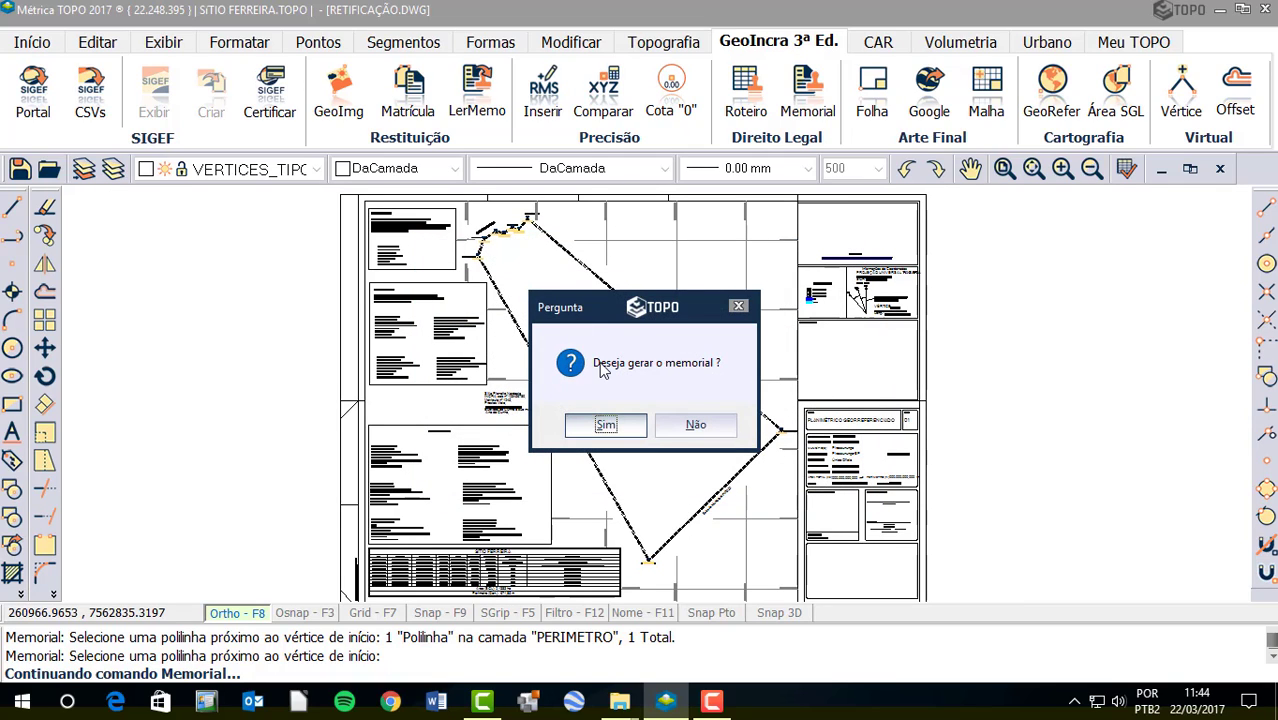
left_click(606, 428)
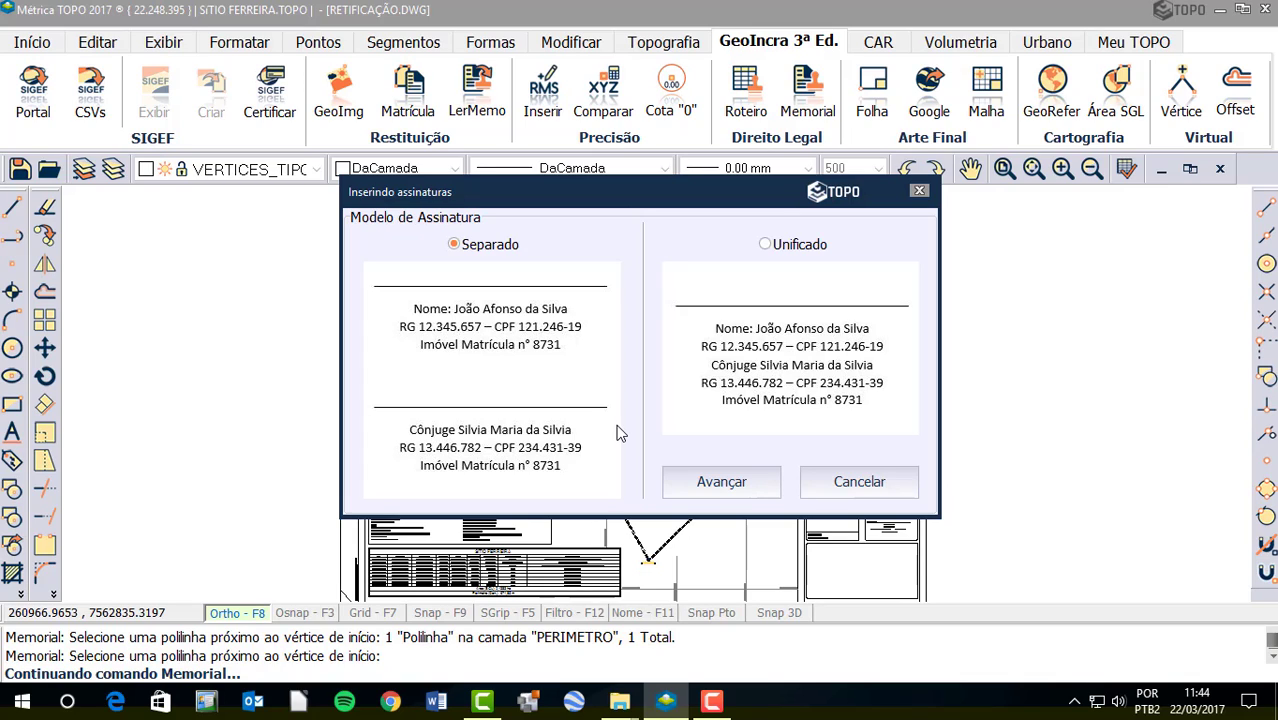
Choose the Separado signature model and generate the 9-vertex memorial.
left_click(785, 251)
left_click(455, 246)
left_click(475, 245)
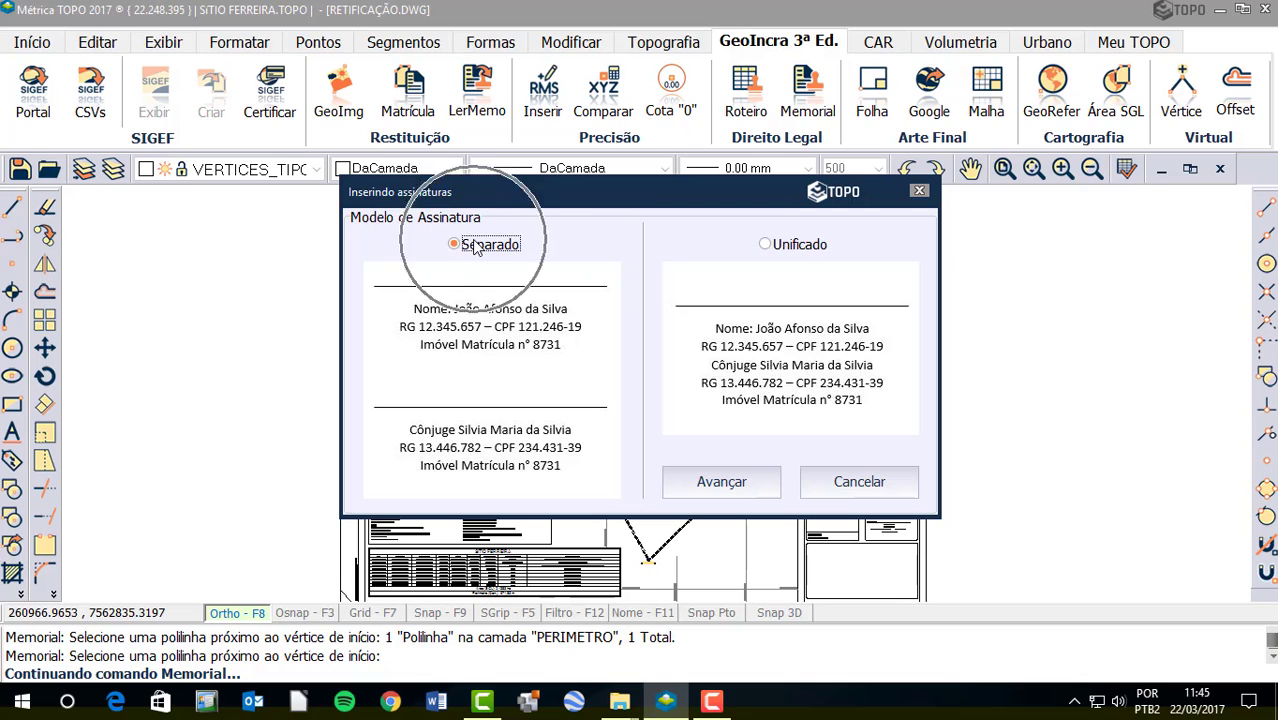
left_click(714, 483)
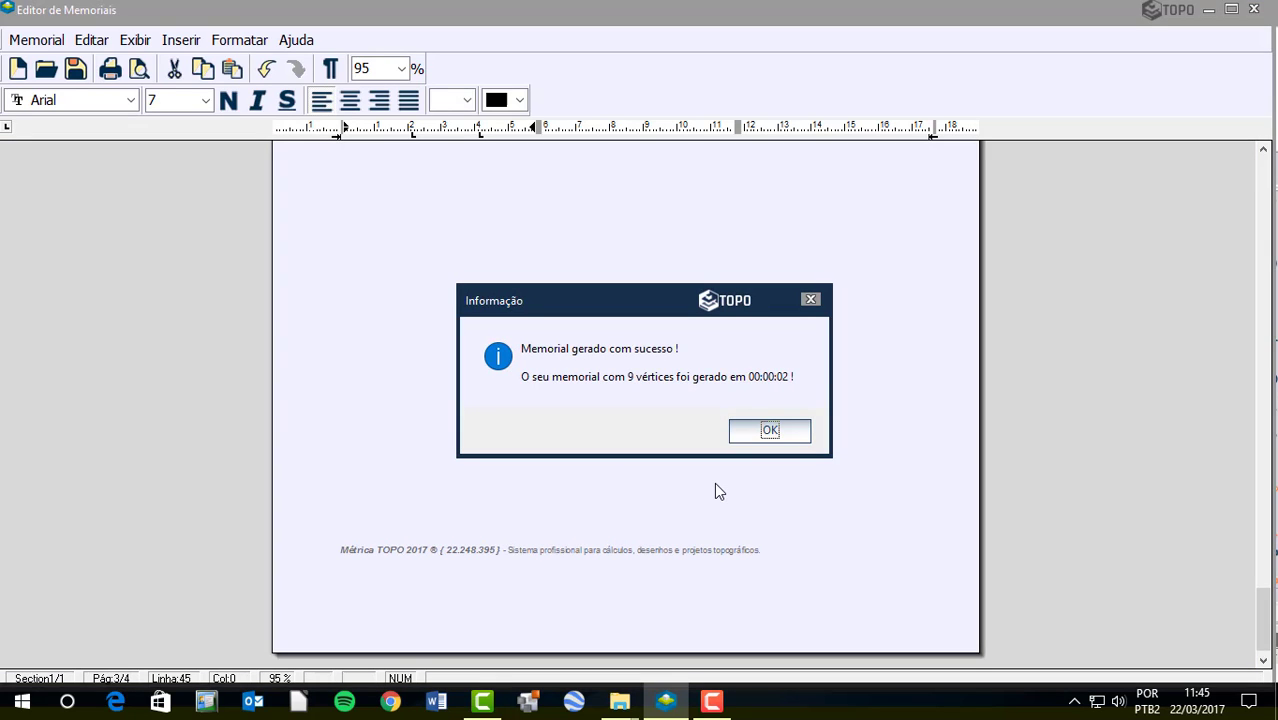
Dismiss the success notice and scroll down through the generated memorial text.
left_click(782, 432)
scroll(674, 462, "down", 3)
scroll(674, 462, "up", 5)
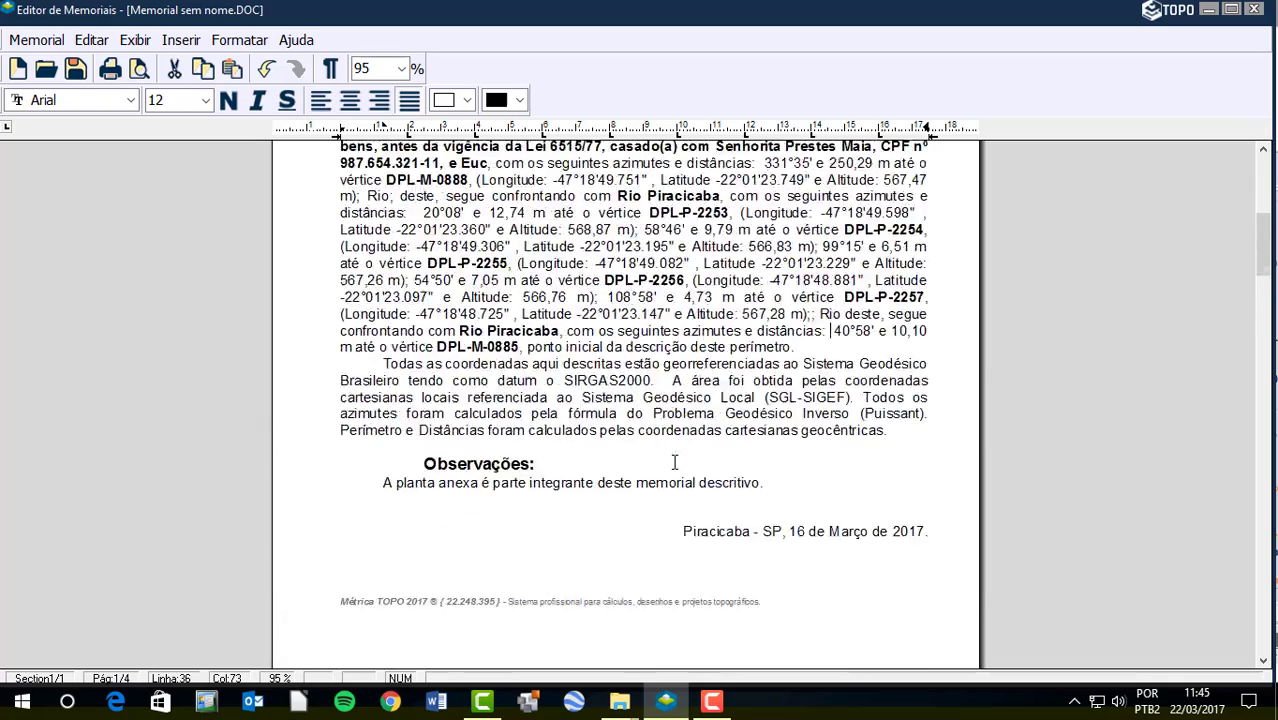
scroll(674, 462, "up", 10)
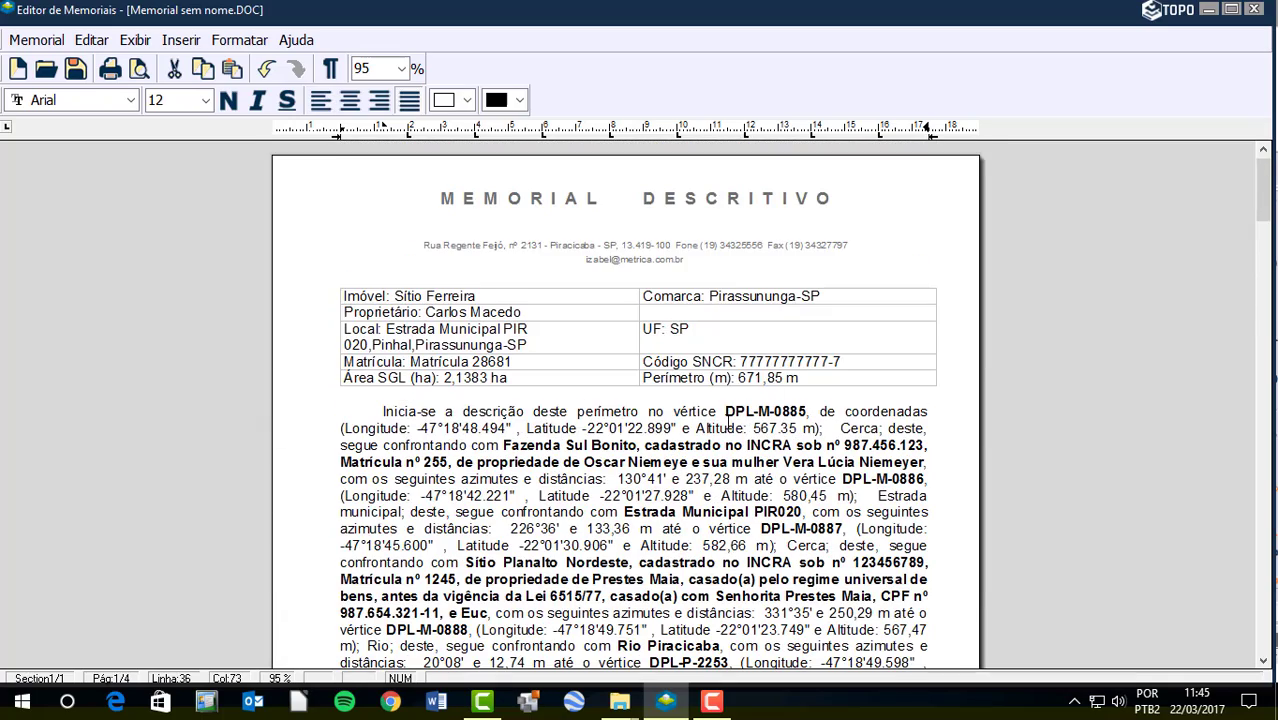
scroll(728, 428, "down", 3)
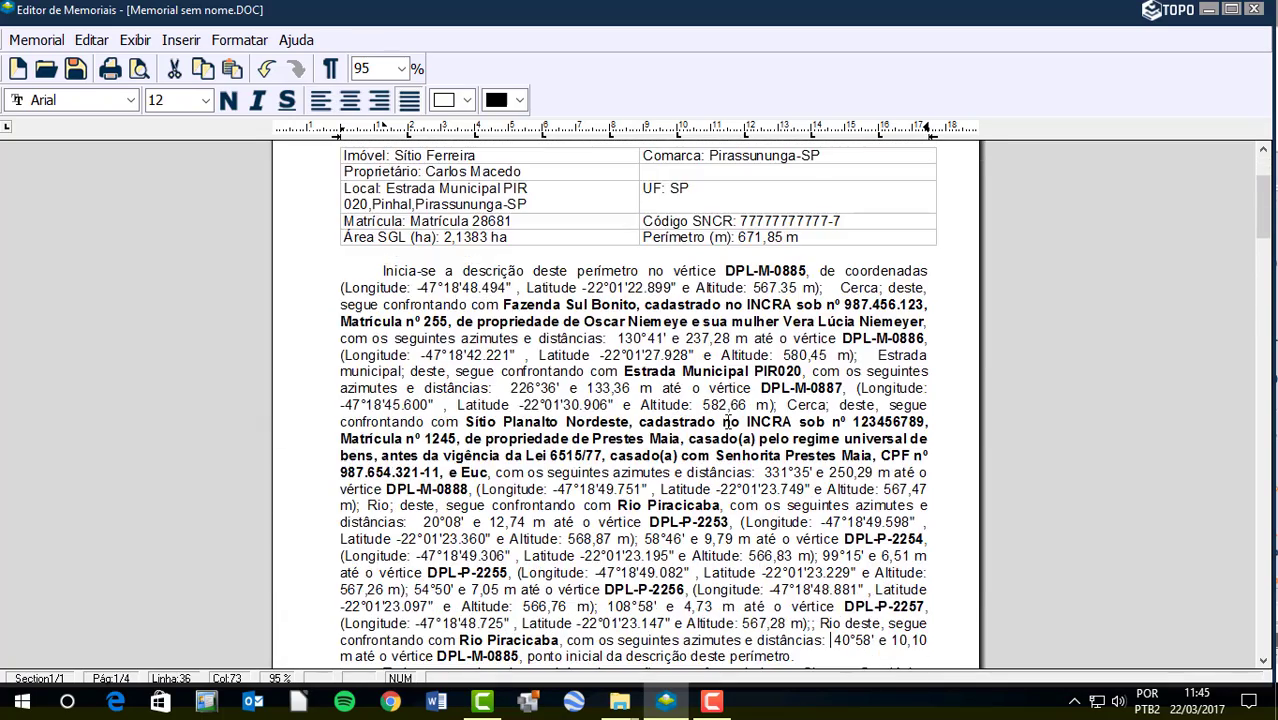
scroll(728, 420, "down", 2)
scroll(728, 420, "down", 4)
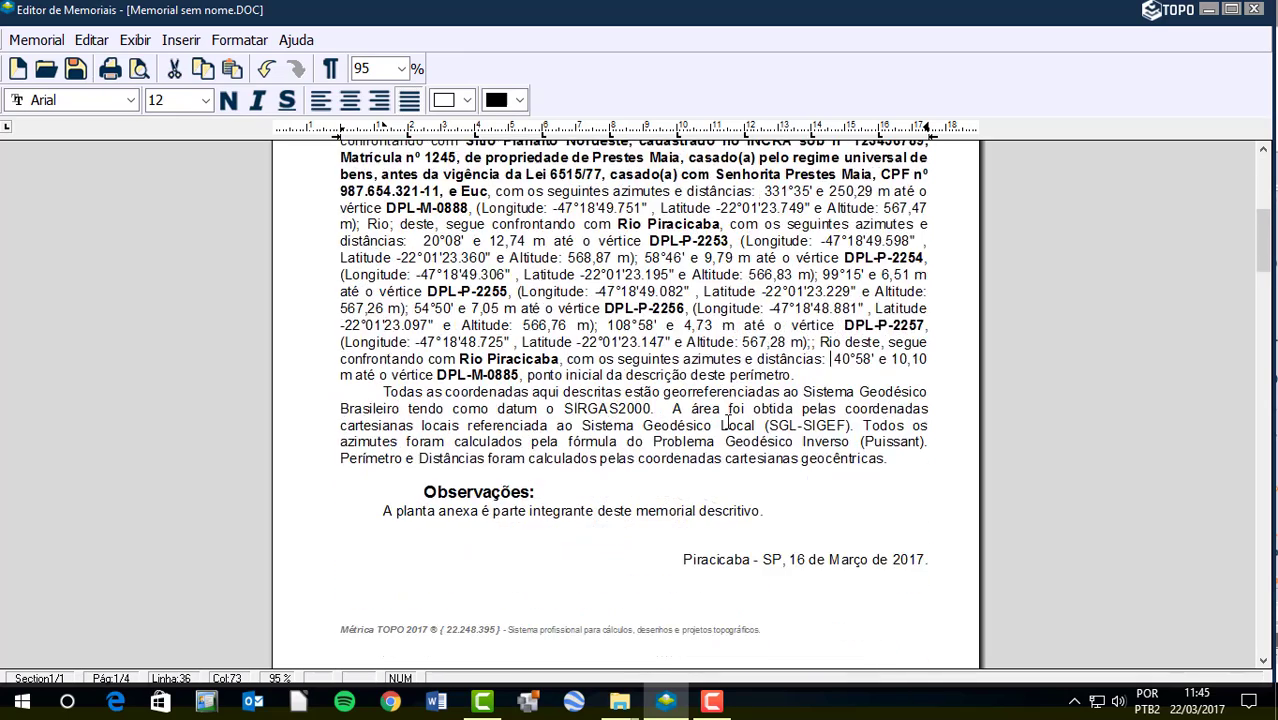
scroll(728, 420, "down", 2)
scroll(728, 421, "down", 3)
scroll(728, 421, "down", 5)
scroll(728, 421, "down", 5)
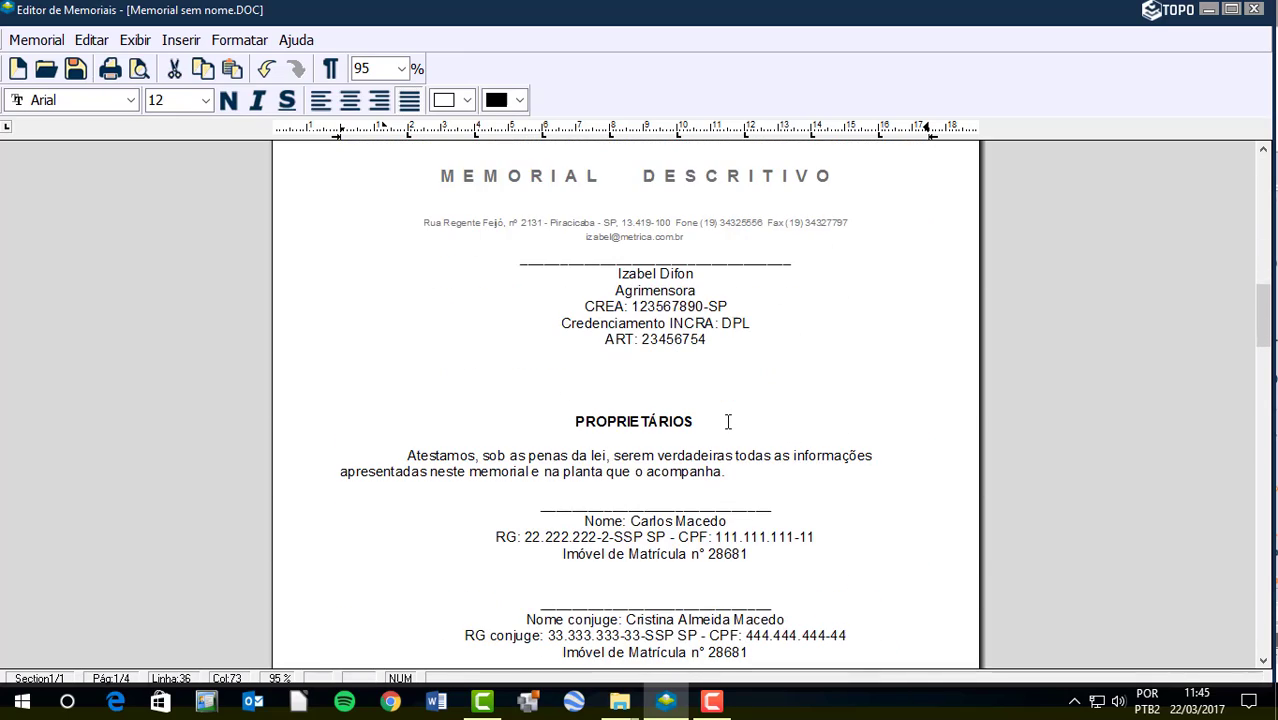
Inspect the separate owner and spouse signature blocks and the CONFRONTANTES agreement statement.
left_click(656, 317)
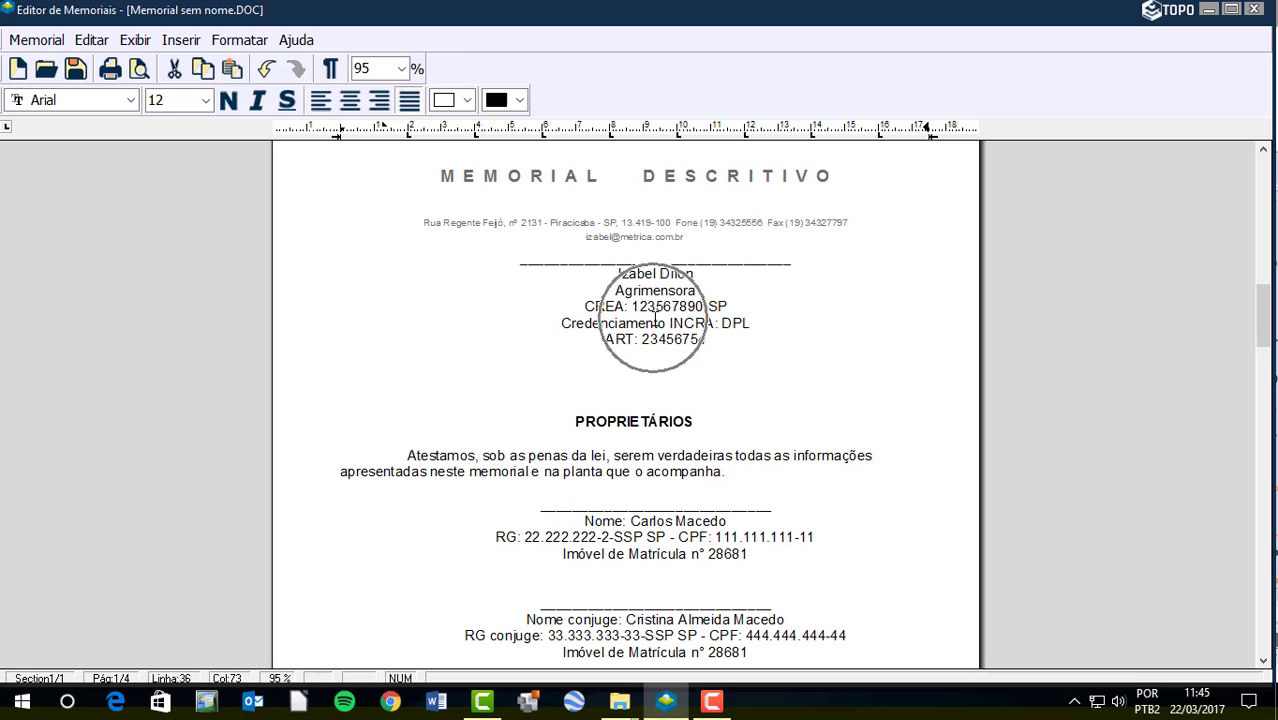
left_click(656, 317)
left_click(656, 317)
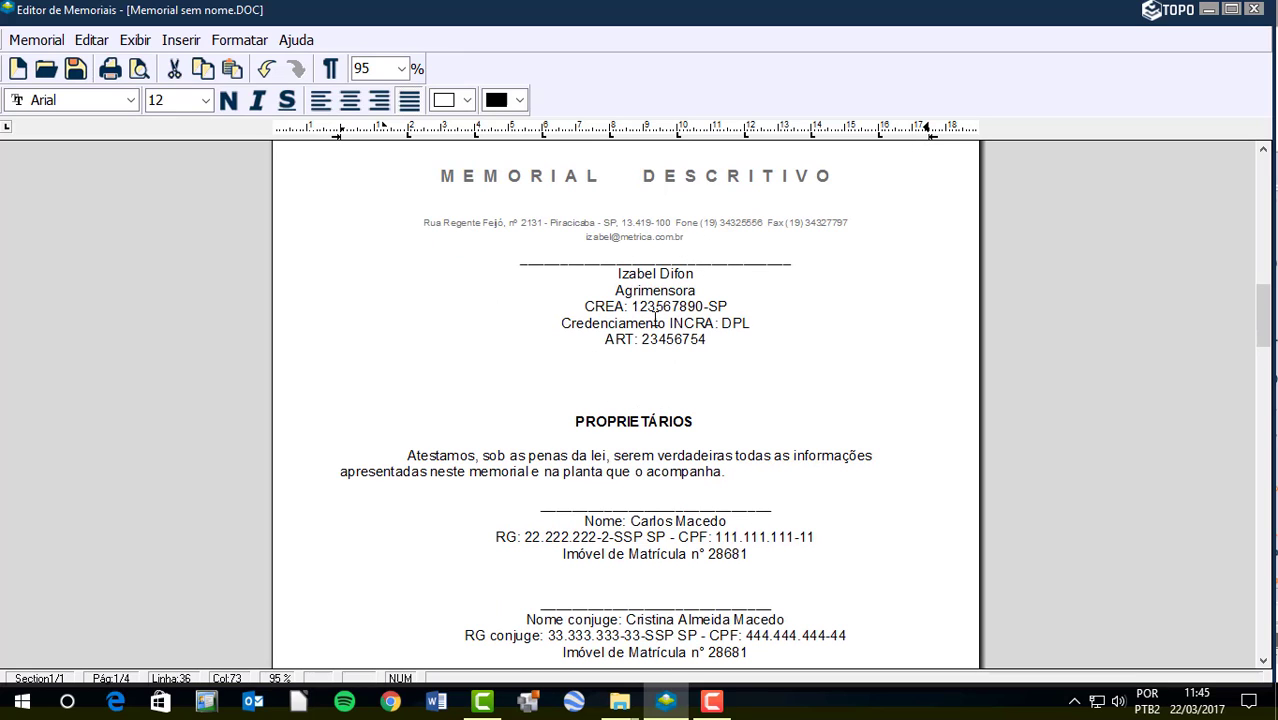
scroll(656, 317, "down", 3)
scroll(656, 317, "down", 2)
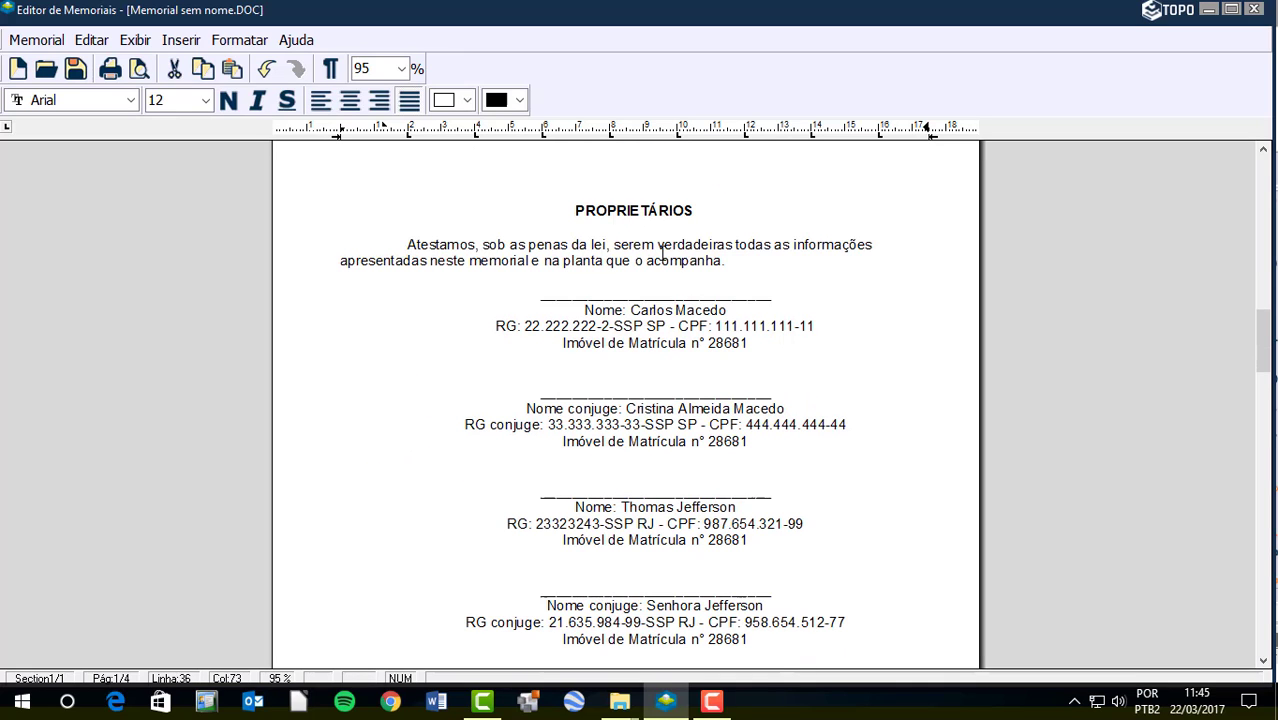
left_click(620, 217)
scroll(636, 300, "down", 1)
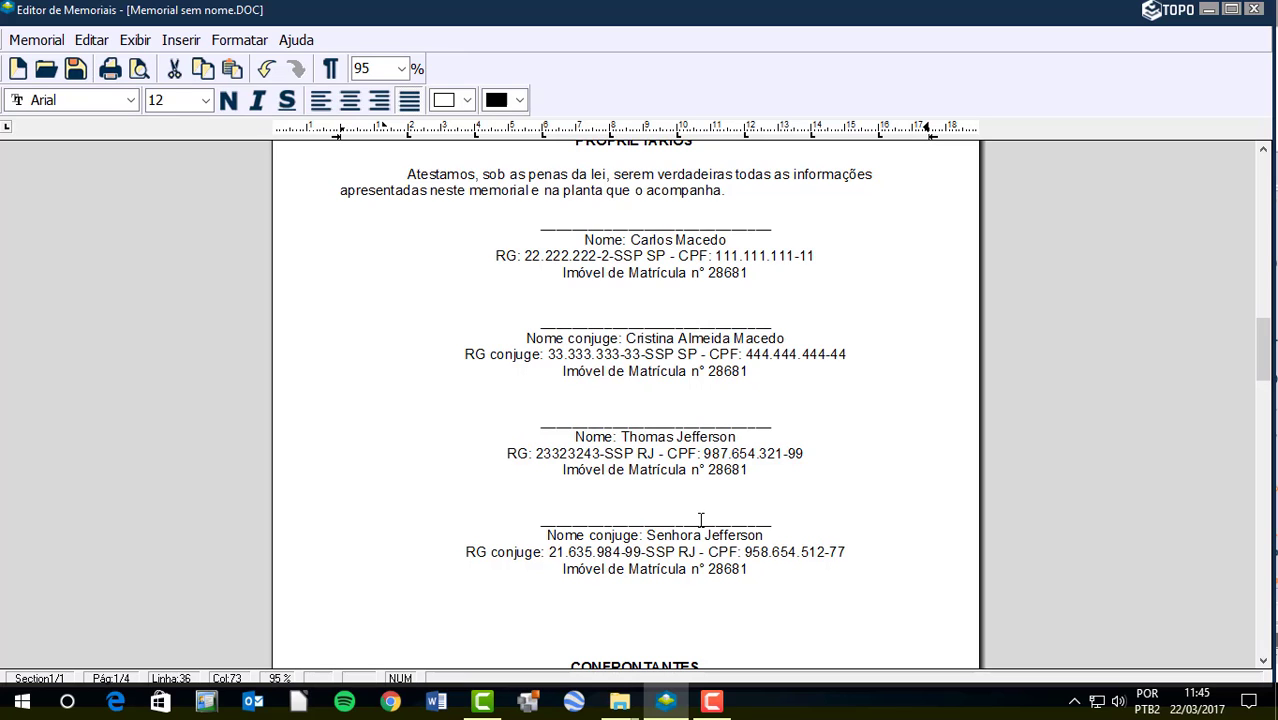
scroll(701, 519, "down", 5)
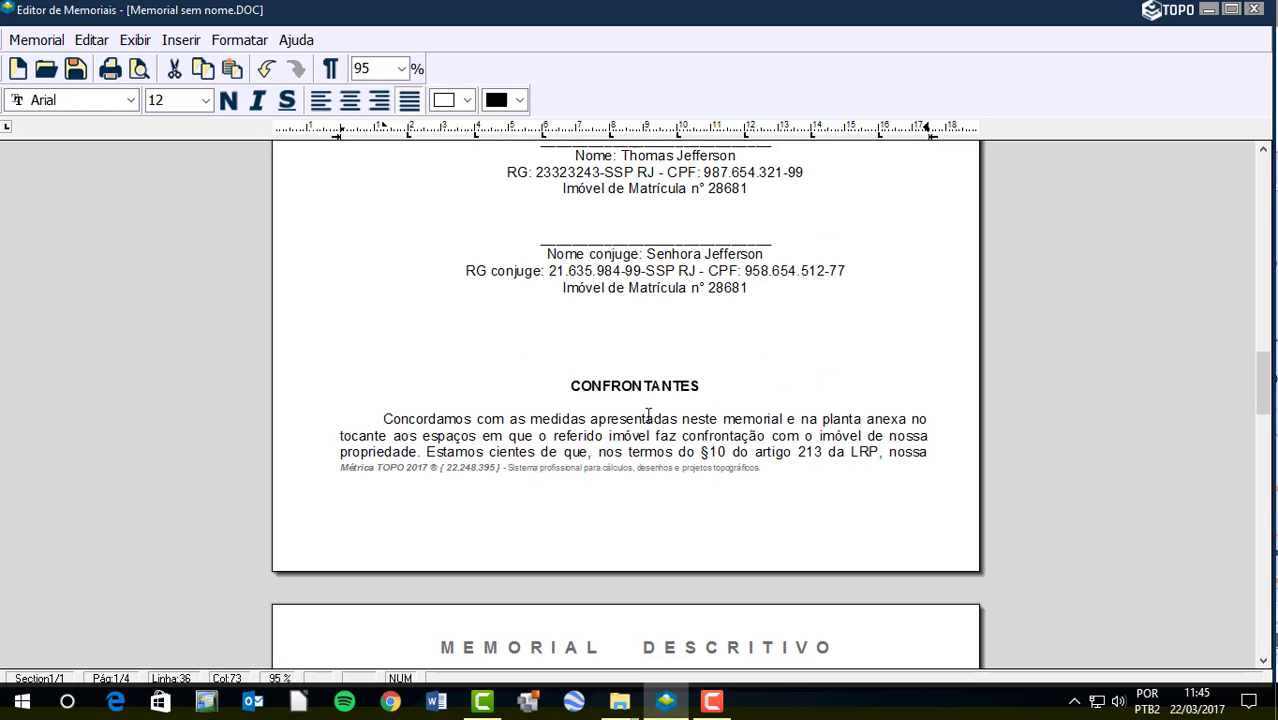
scroll(651, 398, "down", 5)
scroll(652, 399, "down", 1)
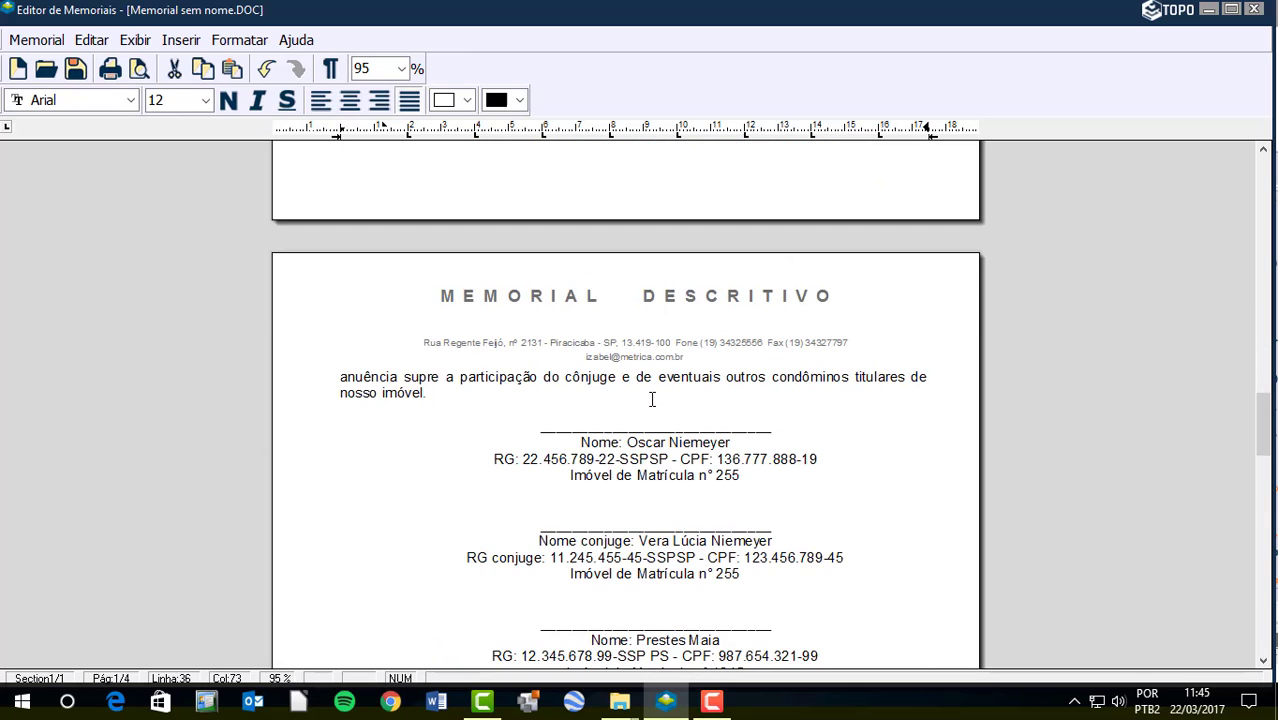
scroll(652, 399, "down", 1)
scroll(652, 399, "down", 4)
scroll(652, 399, "down", 3)
scroll(652, 400, "down", 1)
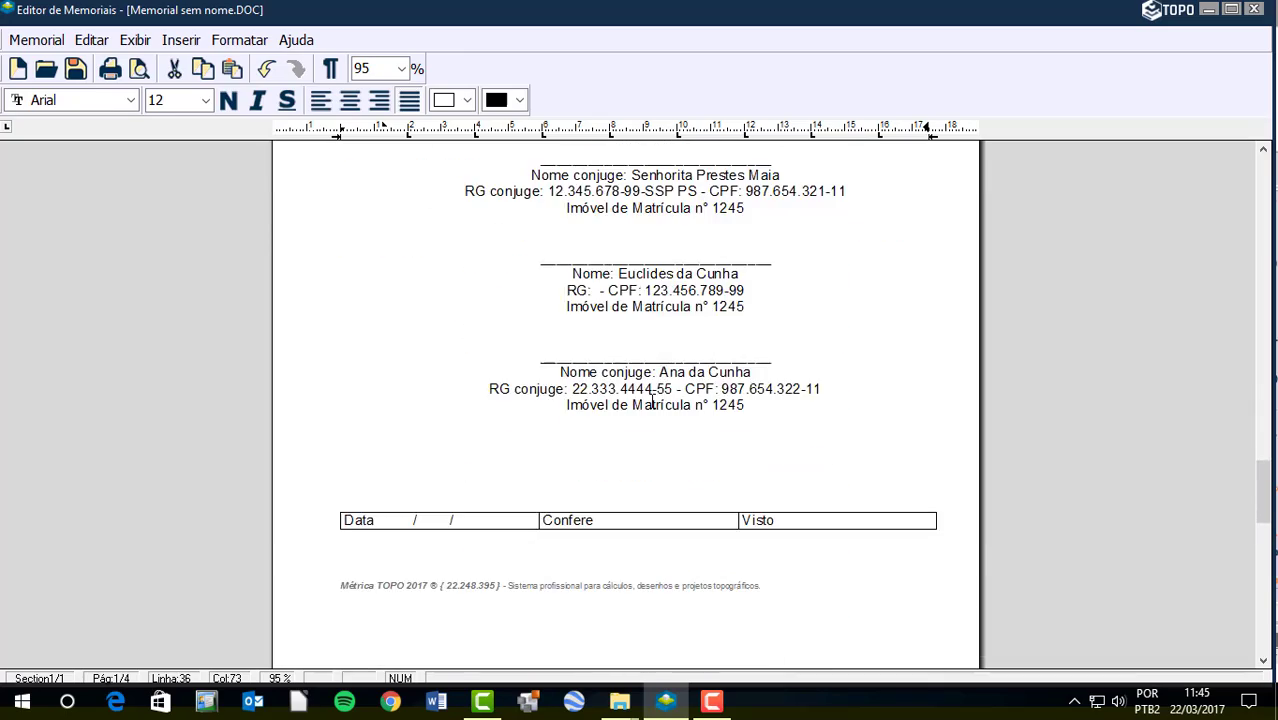
scroll(652, 400, "down", 2)
scroll(652, 402, "down", 2)
scroll(652, 403, "down", 2)
scroll(652, 405, "down", 10)
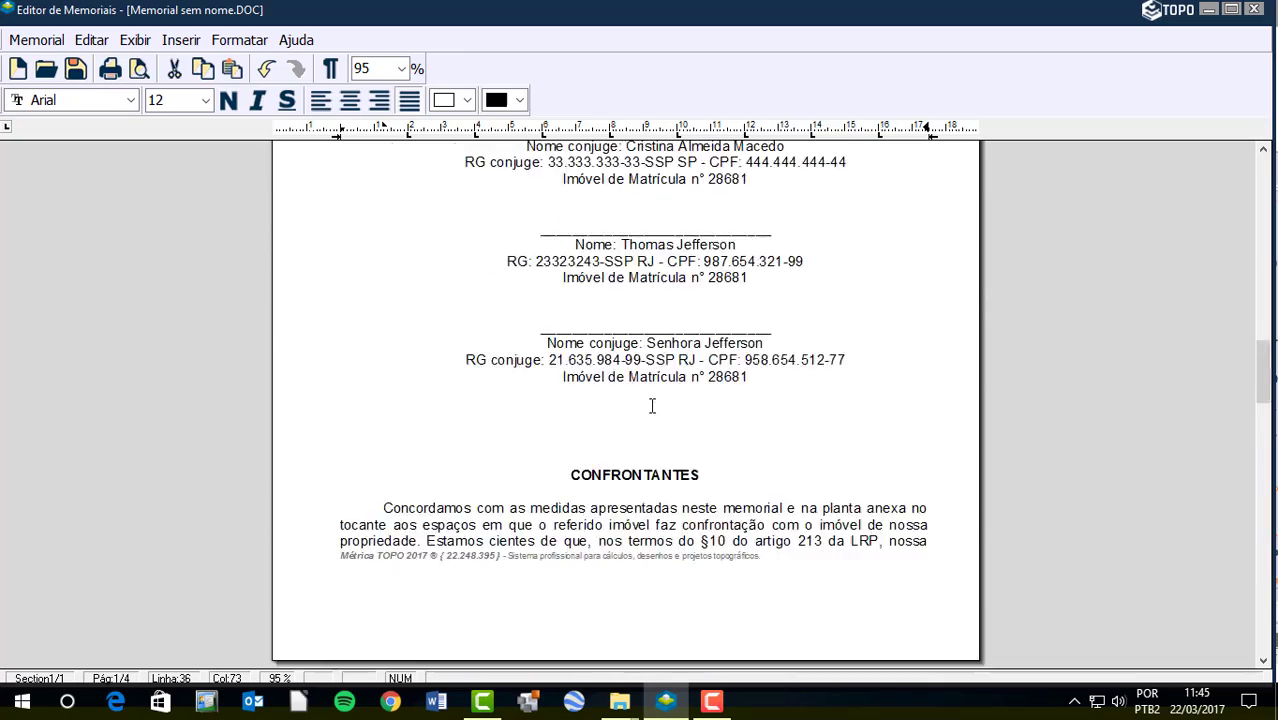
scroll(651, 405, "up", 12)
scroll(651, 405, "up", 5)
scroll(651, 405, "up", 9)
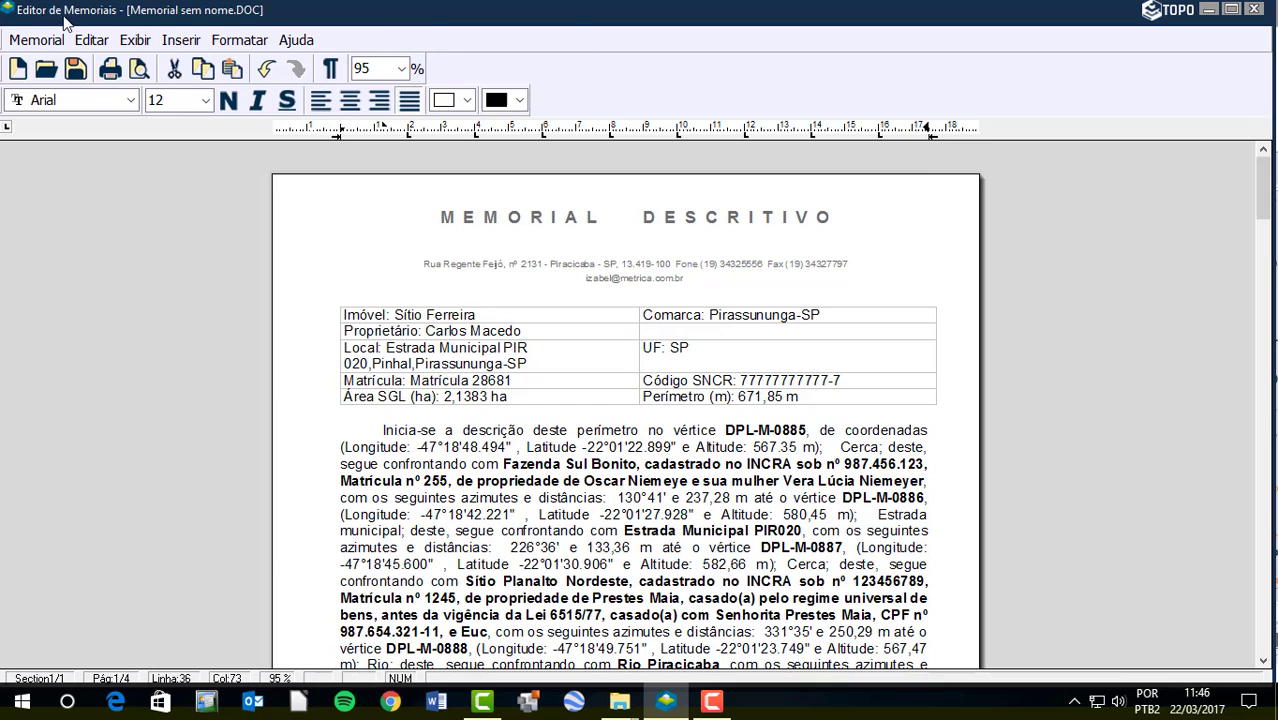
Save the memorial as Memorial.DOC in Área de Trabalho and close the Editor de Memoriais.
left_click(36, 40)
left_click(78, 155)
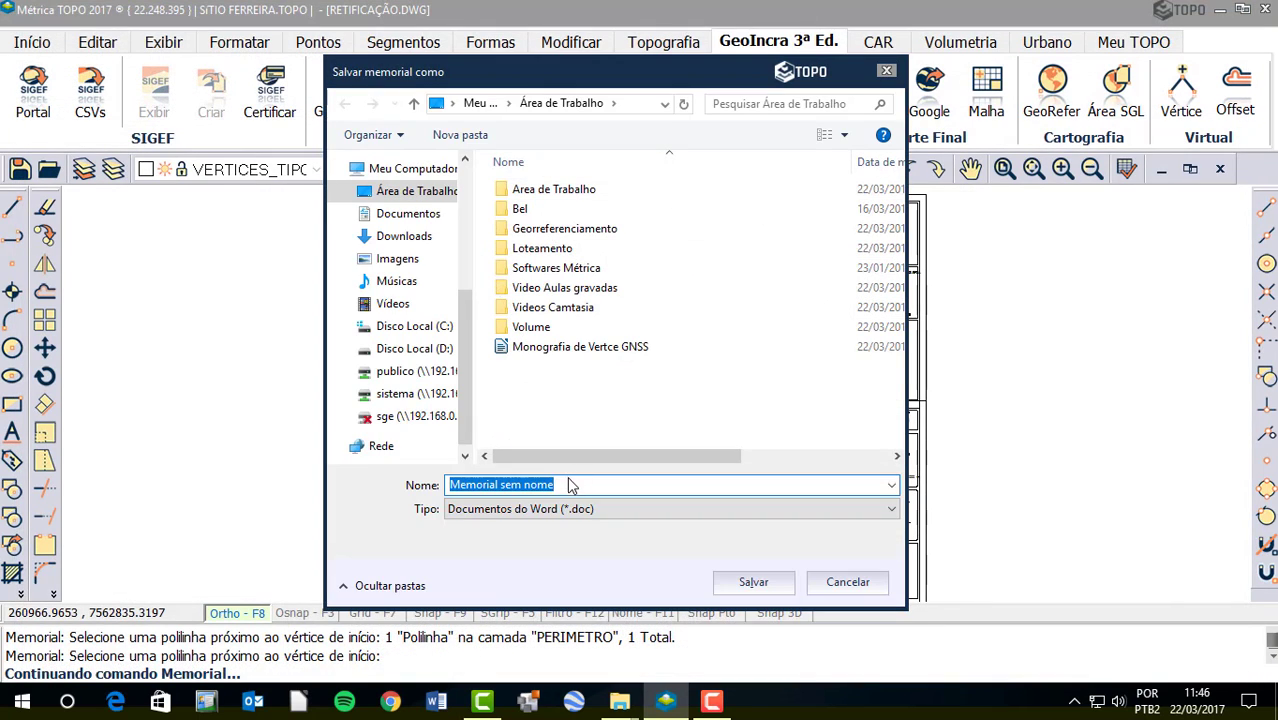
left_click(584, 486)
left_click_drag(584, 486, 499, 486)
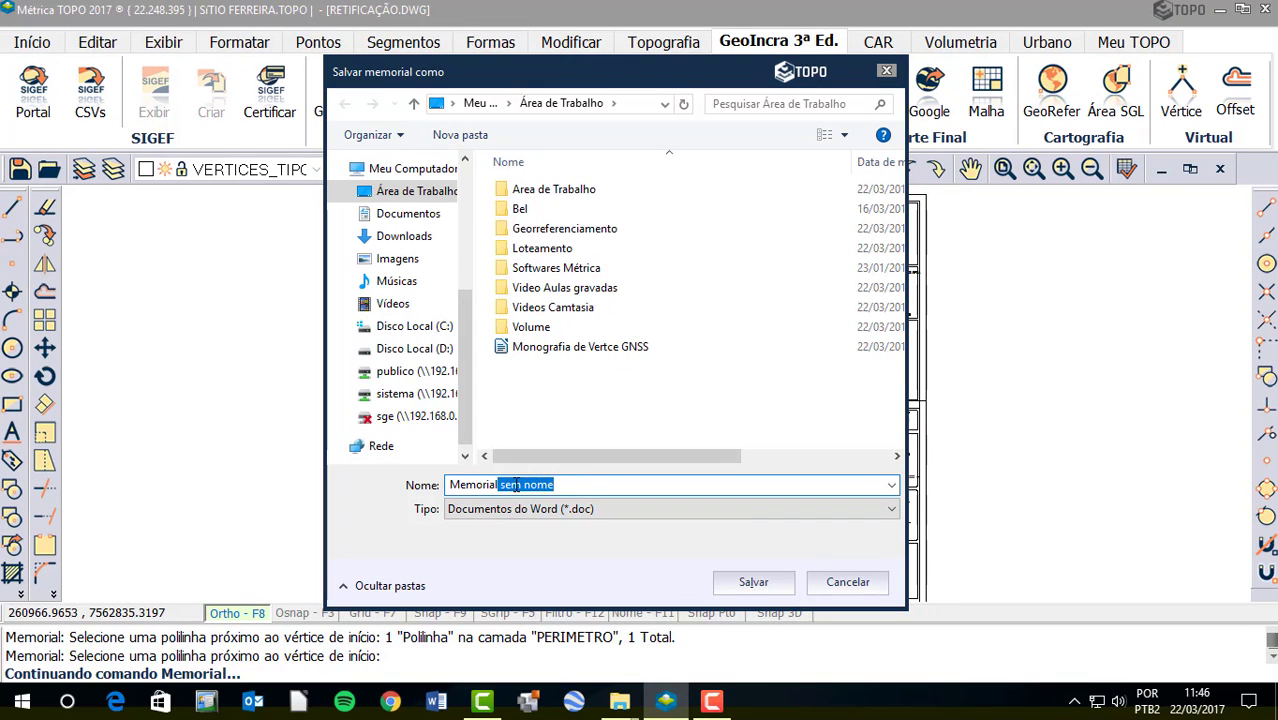
key("BackSpace")
key("Return")
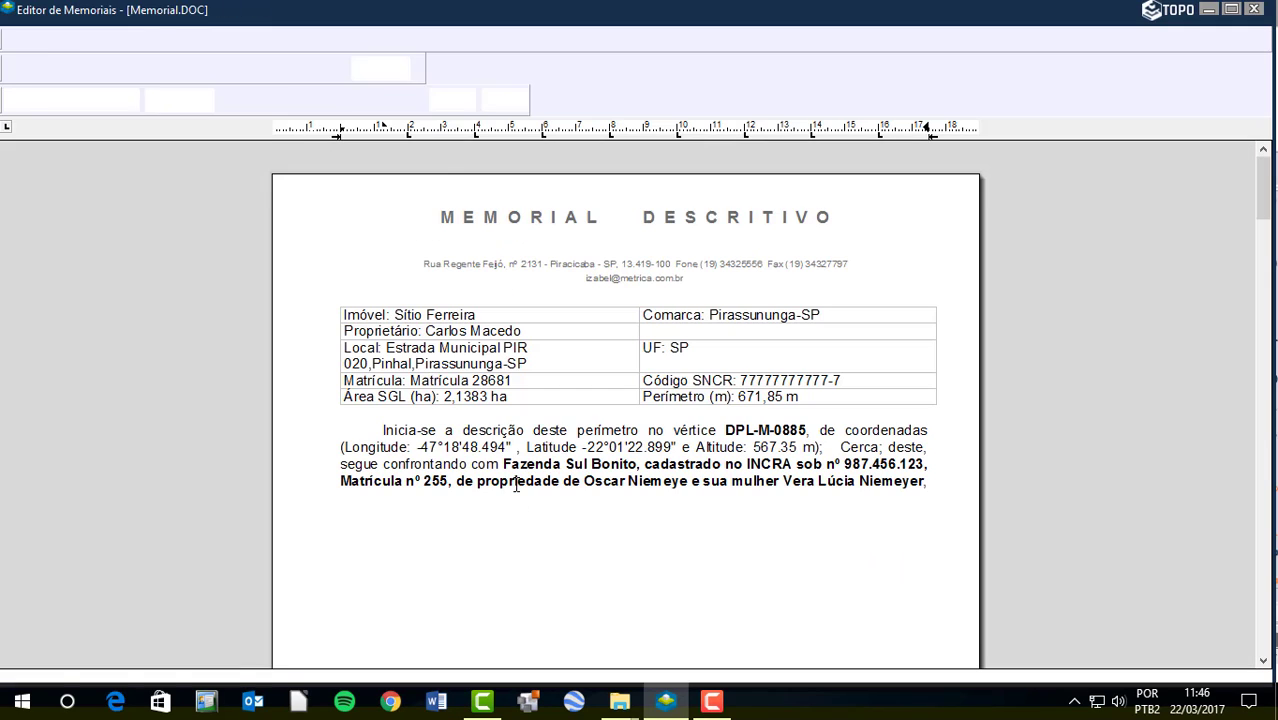
left_click(150, 12)
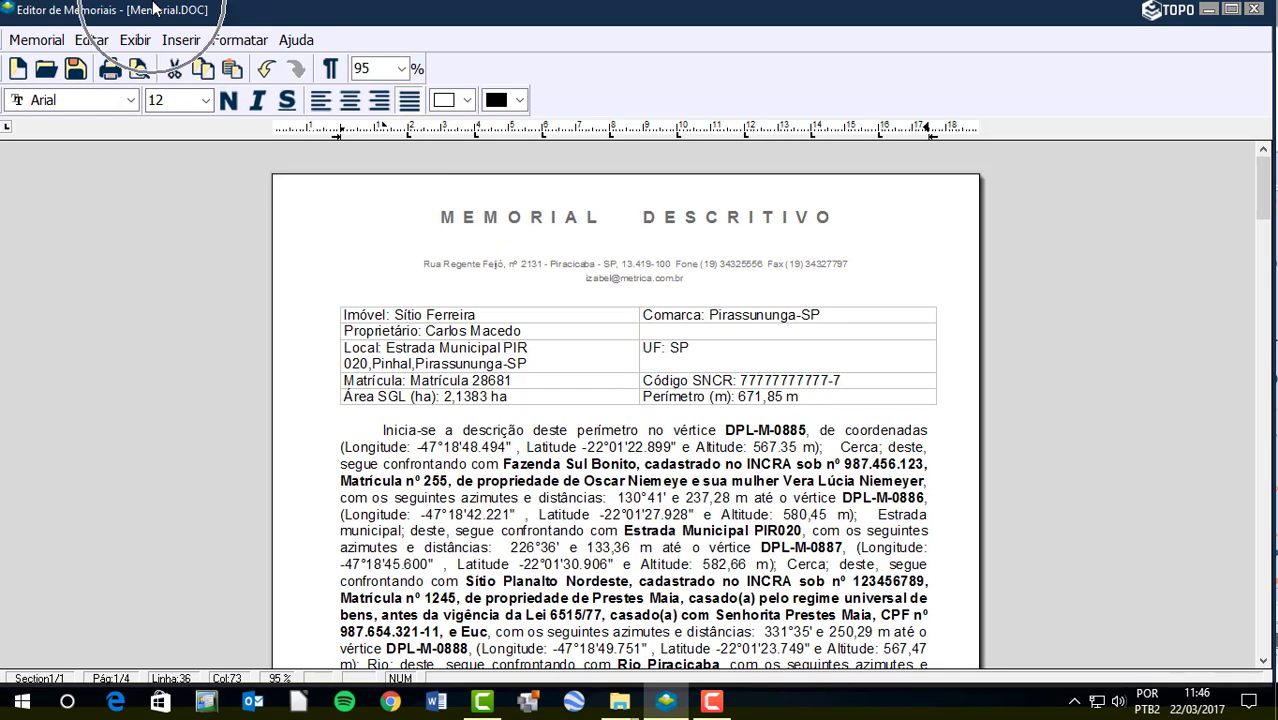
left_click(1253, 9)
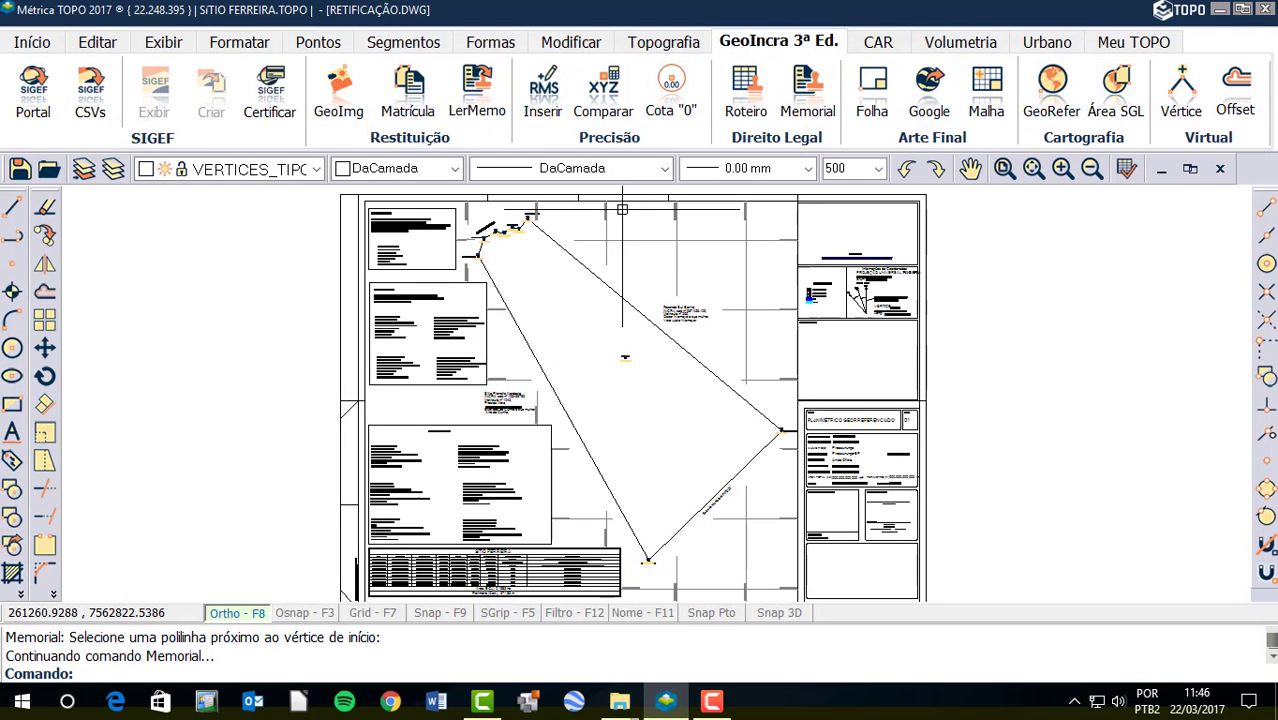